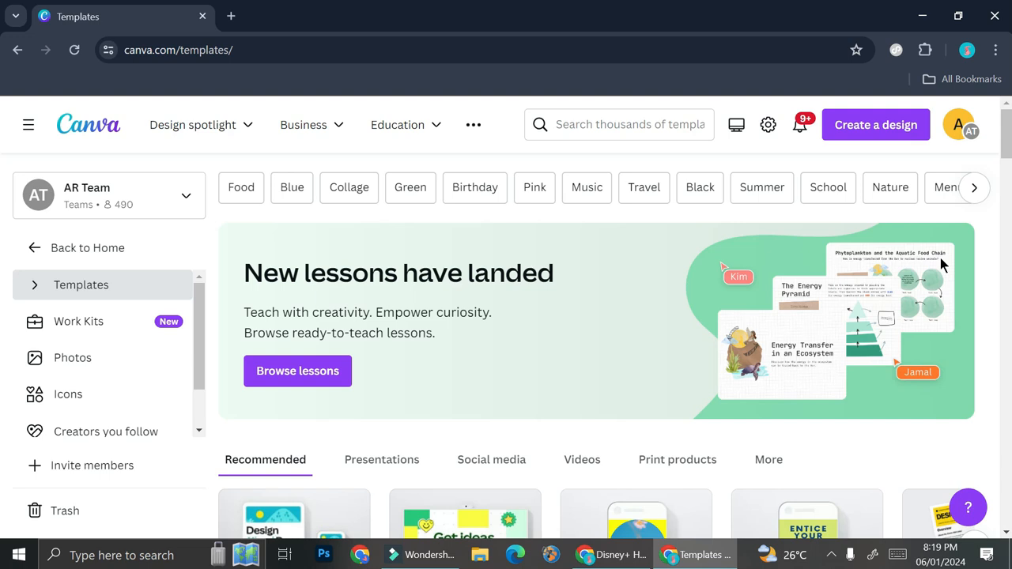
Step: Open the square Instagram Post templates from the template search suggestions
{"action": "left_click", "coordinate": [618, 125]}
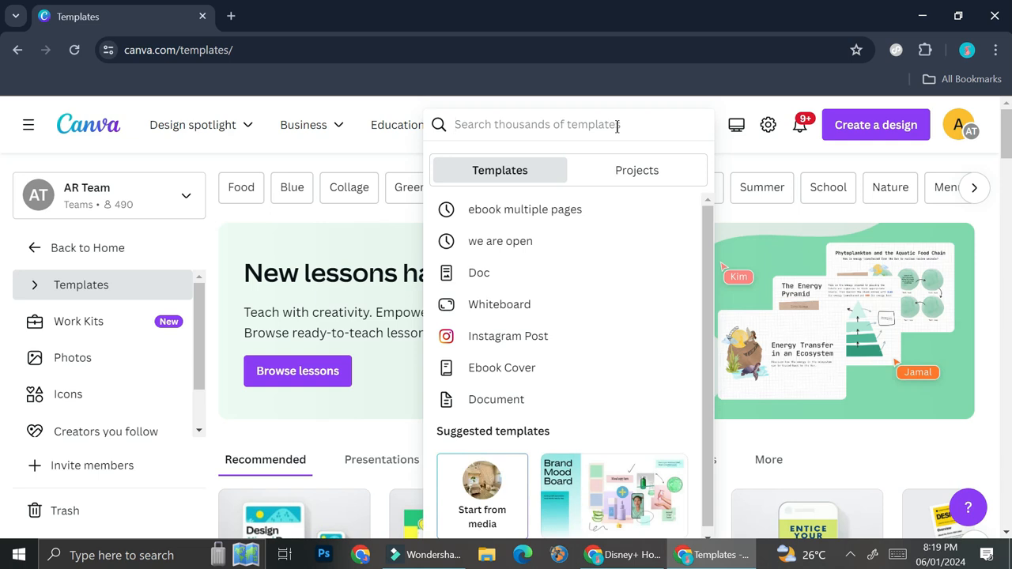
{"action": "left_click", "coordinate": [519, 338]}
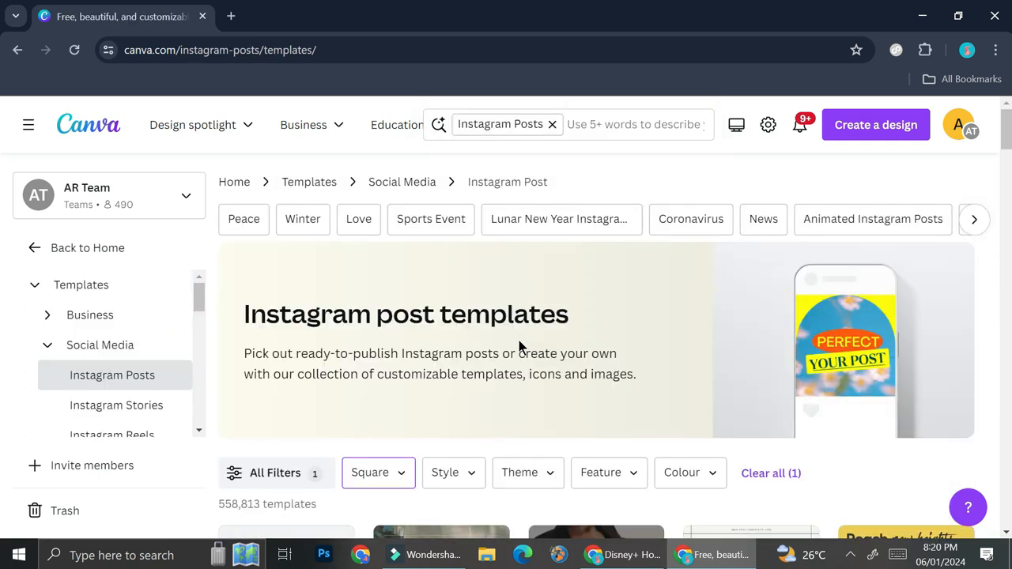
Step: Browse the Instagram post templates to choose a design
{"action": "scroll", "coordinate": [519, 346], "scroll_direction": "down", "scroll_amount": 2}
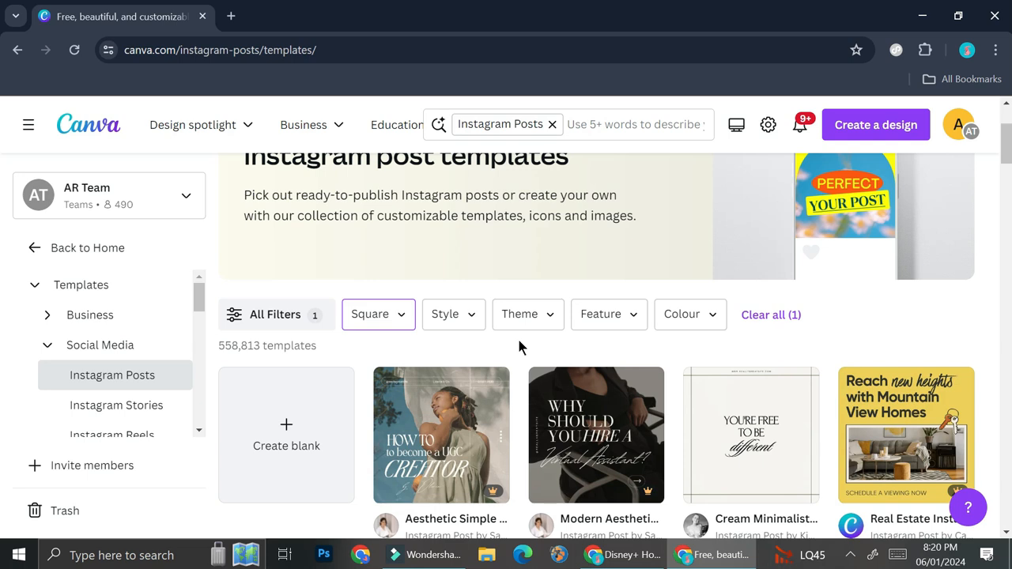
{"action": "scroll", "coordinate": [519, 346], "scroll_direction": "down", "scroll_amount": 1}
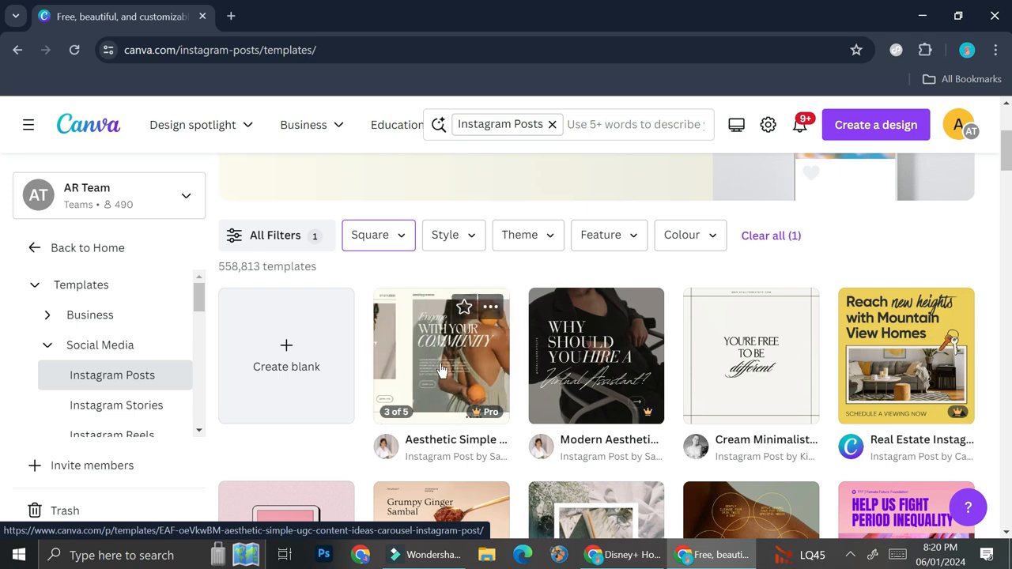
{"action": "scroll", "coordinate": [625, 348], "scroll_direction": "down", "scroll_amount": 1}
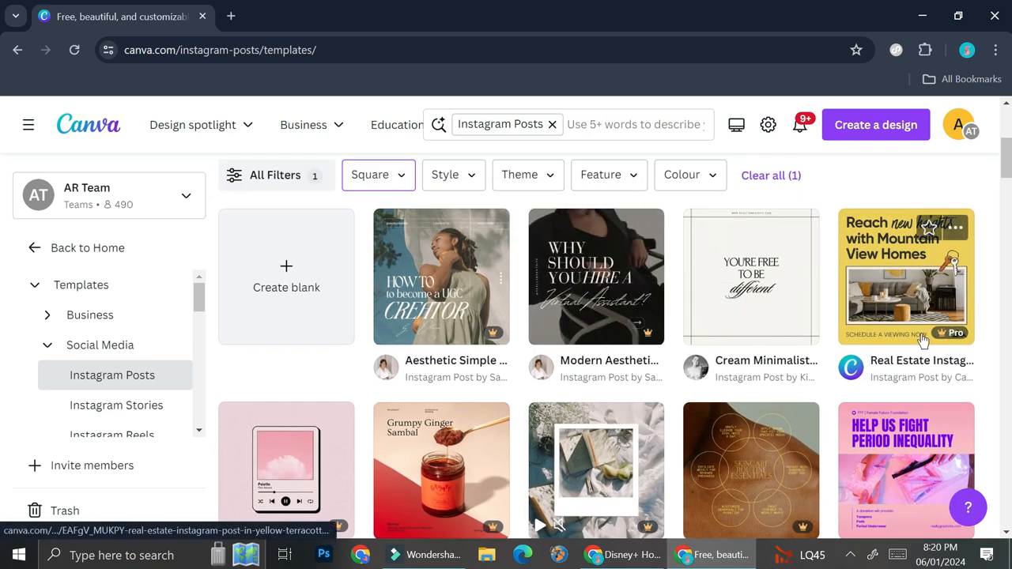
{"action": "scroll", "coordinate": [878, 338], "scroll_direction": "down", "scroll_amount": 1}
{"action": "scroll", "coordinate": [703, 296], "scroll_direction": "up", "scroll_amount": 1}
{"action": "mouse_move", "coordinate": [467, 284]}
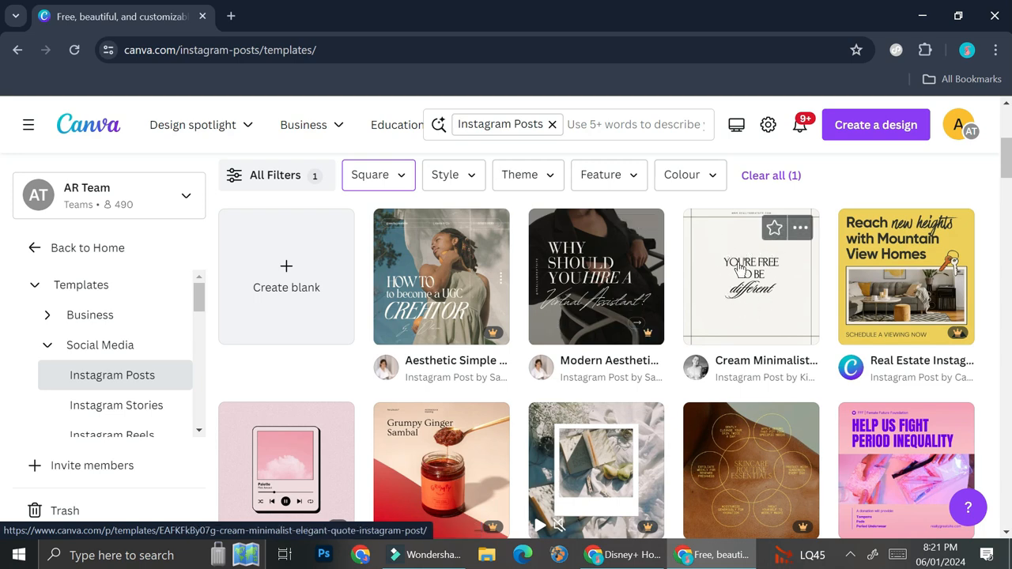
{"action": "scroll", "coordinate": [744, 273], "scroll_direction": "down", "scroll_amount": 2}
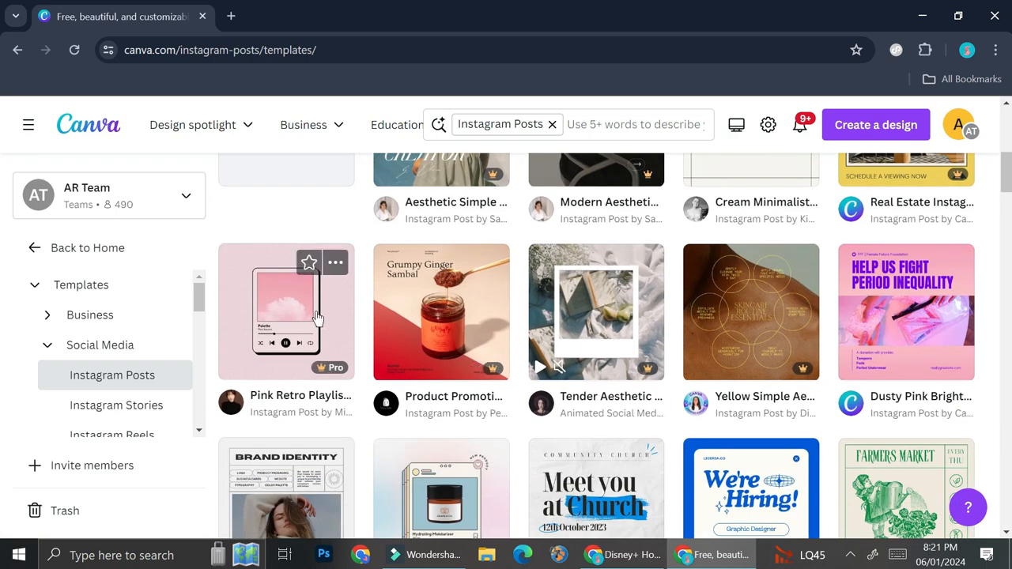
{"action": "scroll", "coordinate": [358, 336], "scroll_direction": "down", "scroll_amount": 1}
{"action": "scroll", "coordinate": [357, 336], "scroll_direction": "down", "scroll_amount": 2}
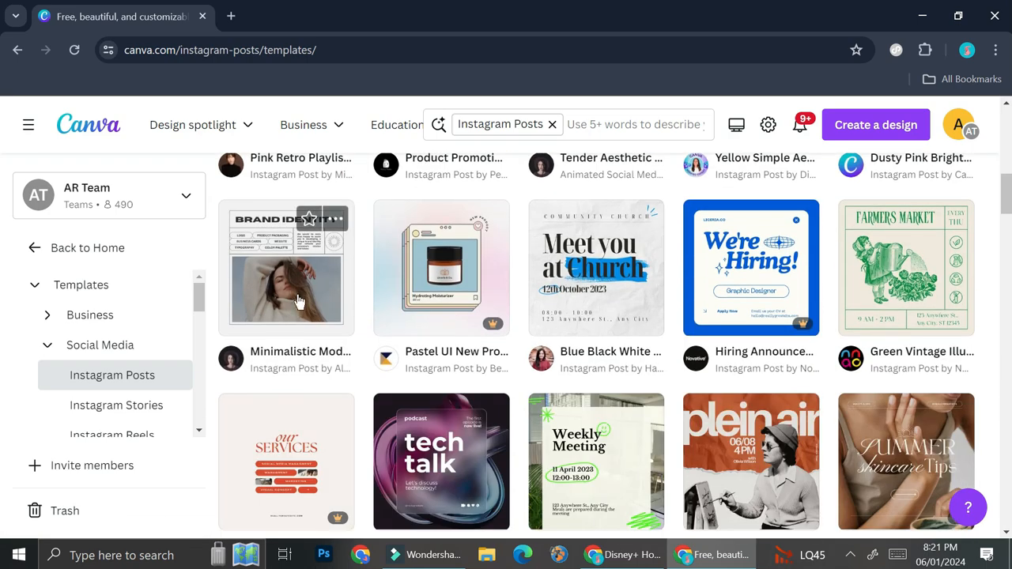
{"action": "scroll", "coordinate": [846, 238], "scroll_direction": "down", "scroll_amount": 2}
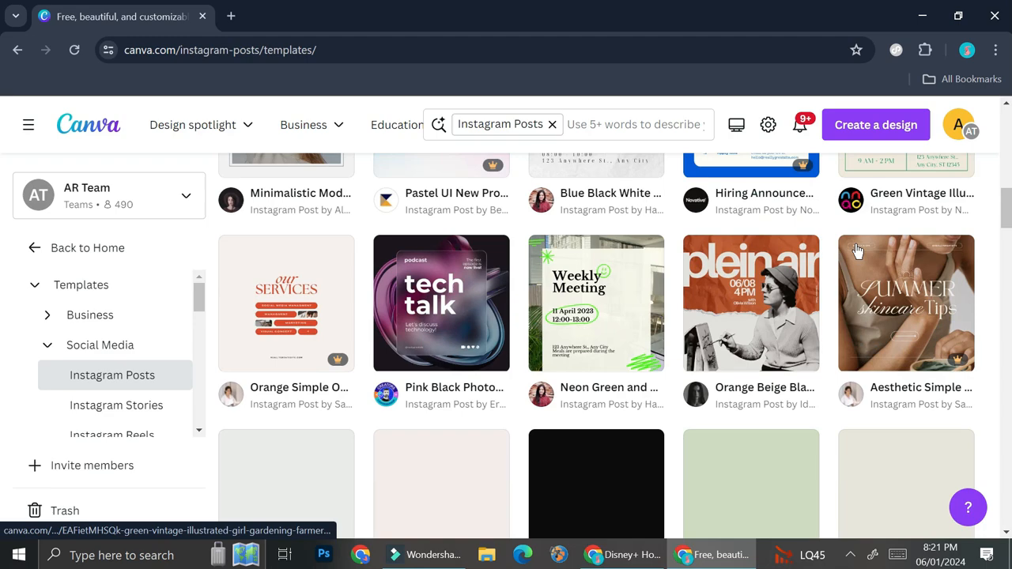
{"action": "scroll", "coordinate": [820, 282], "scroll_direction": "down", "scroll_amount": 3}
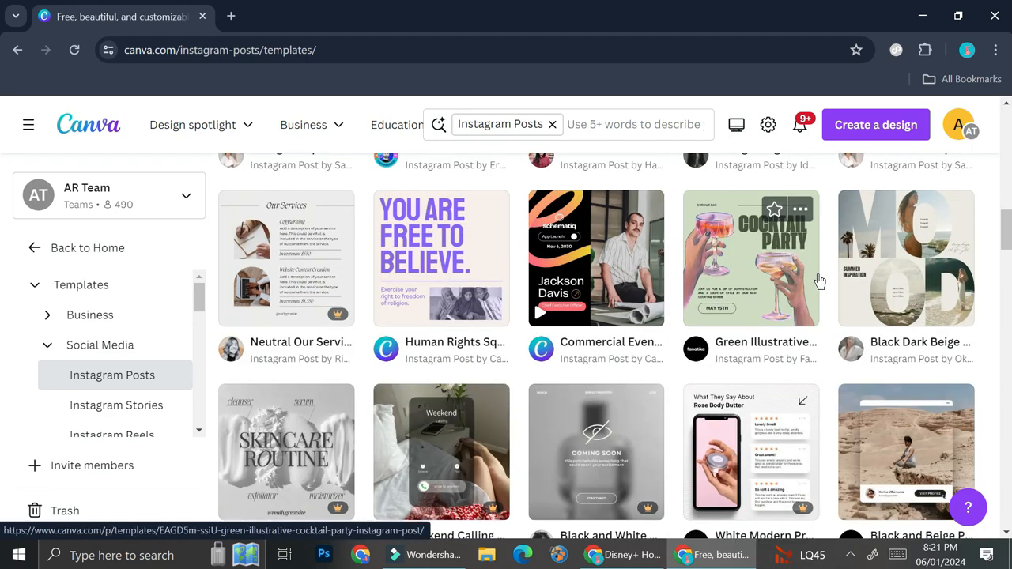
{"action": "scroll", "coordinate": [819, 281], "scroll_direction": "down", "scroll_amount": 2}
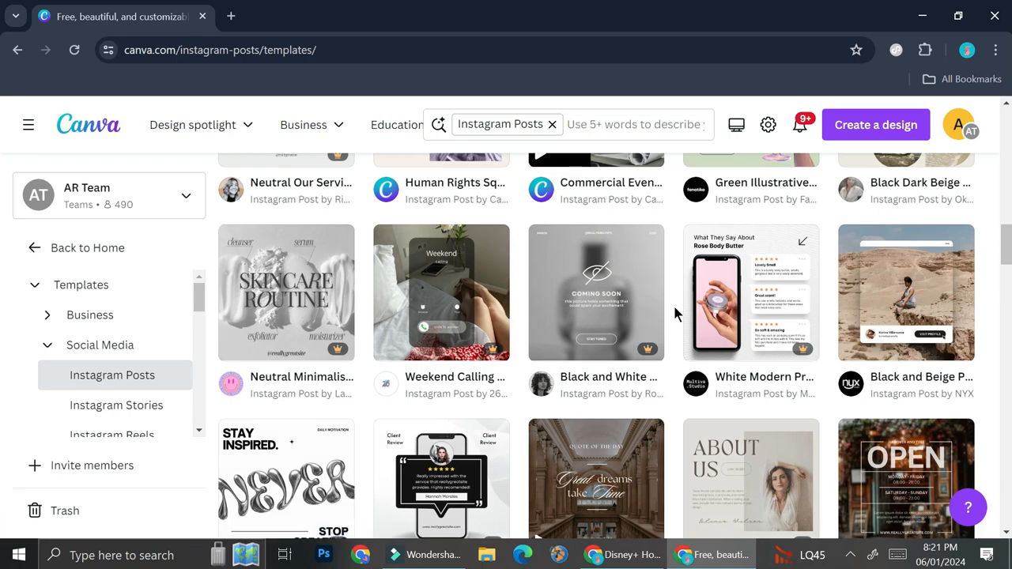
{"action": "scroll", "coordinate": [675, 314], "scroll_direction": "down", "scroll_amount": 5}
{"action": "scroll", "coordinate": [855, 298], "scroll_direction": "down", "scroll_amount": 2}
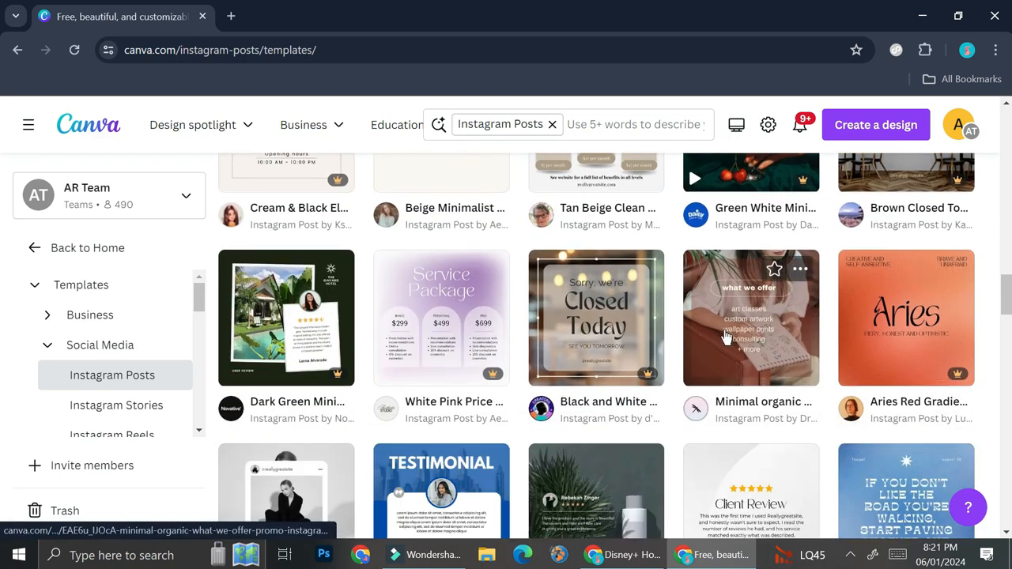
{"action": "scroll", "coordinate": [726, 336], "scroll_direction": "down", "scroll_amount": 3}
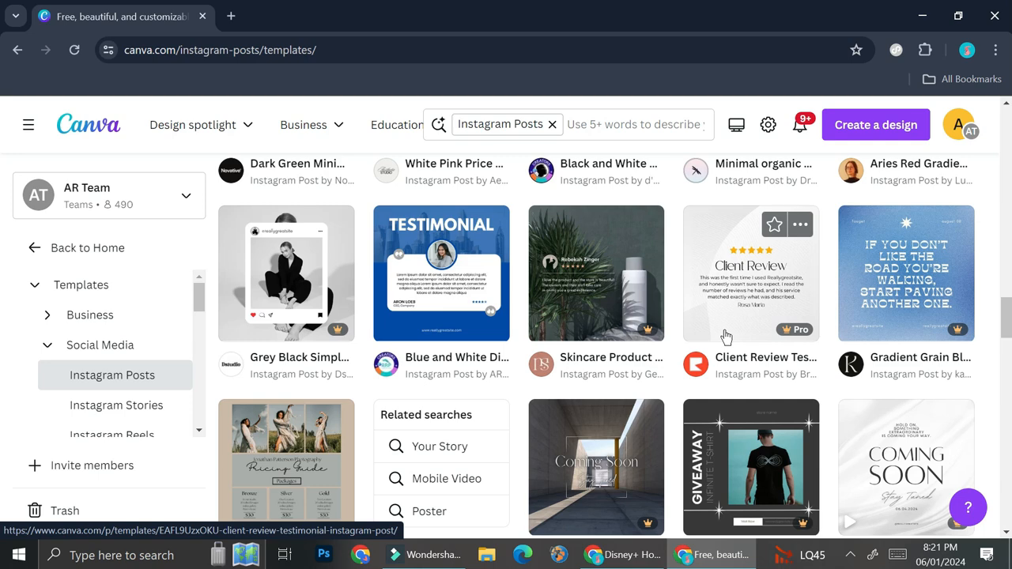
{"action": "scroll", "coordinate": [726, 337], "scroll_direction": "down", "scroll_amount": 2}
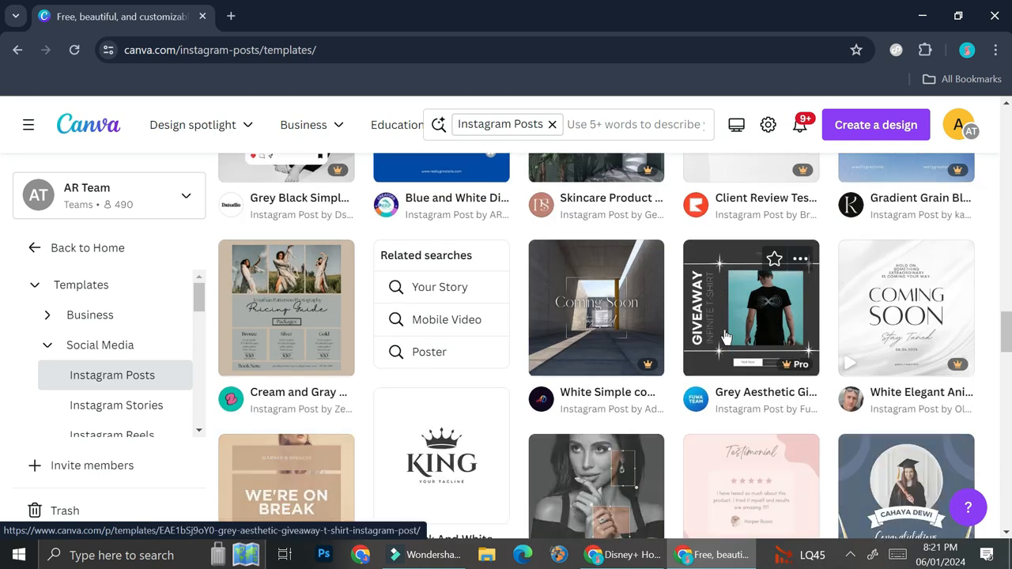
{"action": "scroll", "coordinate": [726, 338], "scroll_direction": "down", "scroll_amount": 1}
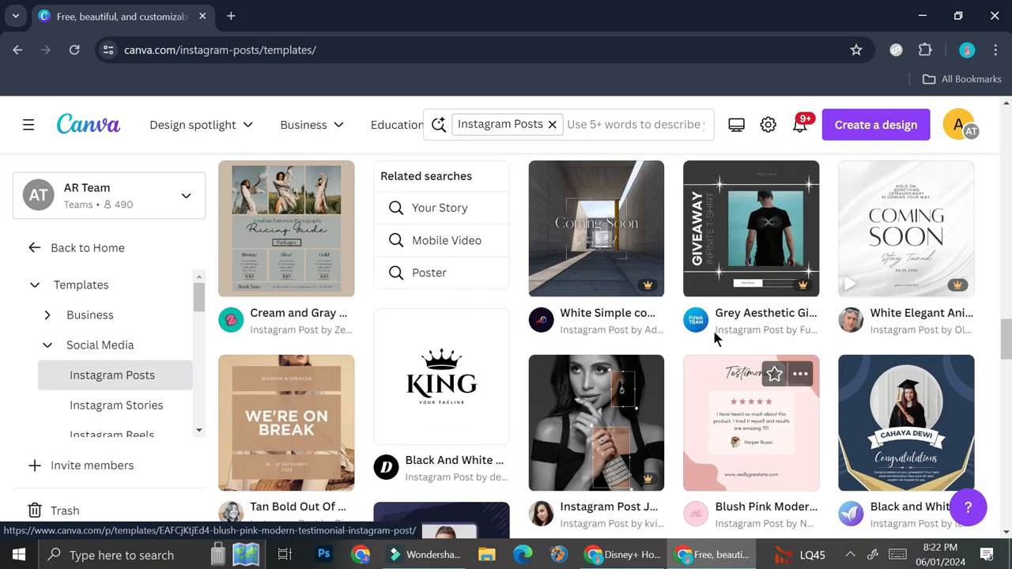
{"action": "scroll", "coordinate": [707, 320], "scroll_direction": "down", "scroll_amount": 3}
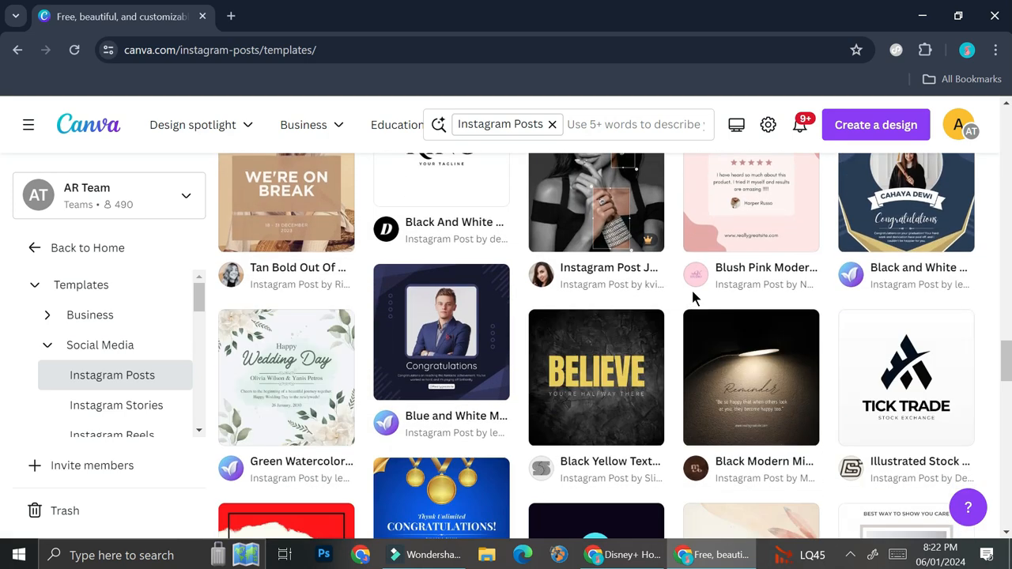
{"action": "scroll", "coordinate": [693, 297], "scroll_direction": "up", "scroll_amount": 3}
Step: Open the Instagram Post Jewelry Elegant Promotion Modern Aesthetic template for customising in the editor
{"action": "left_click", "coordinate": [566, 403]}
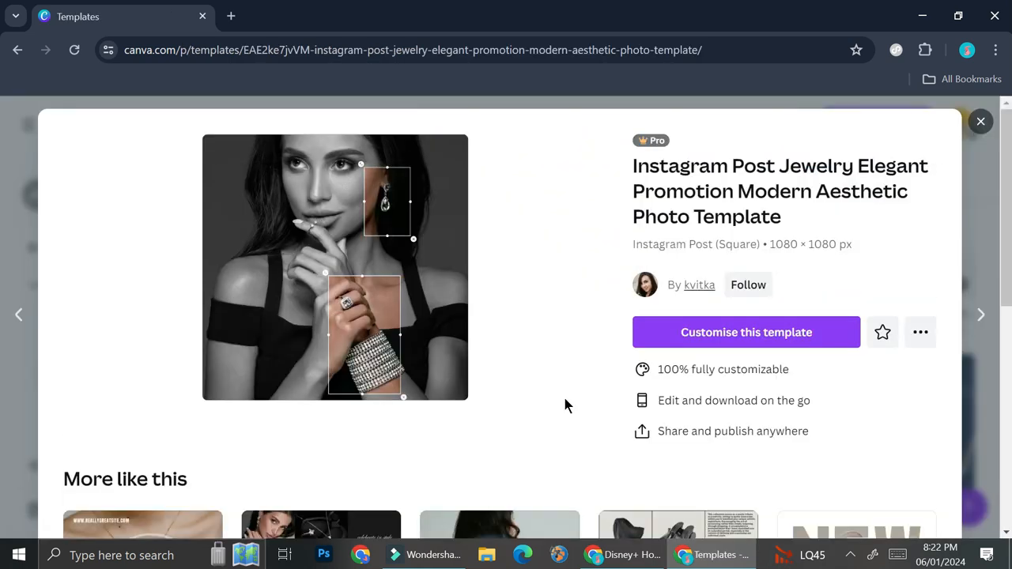
{"action": "scroll", "coordinate": [490, 356], "scroll_direction": "down", "scroll_amount": 1}
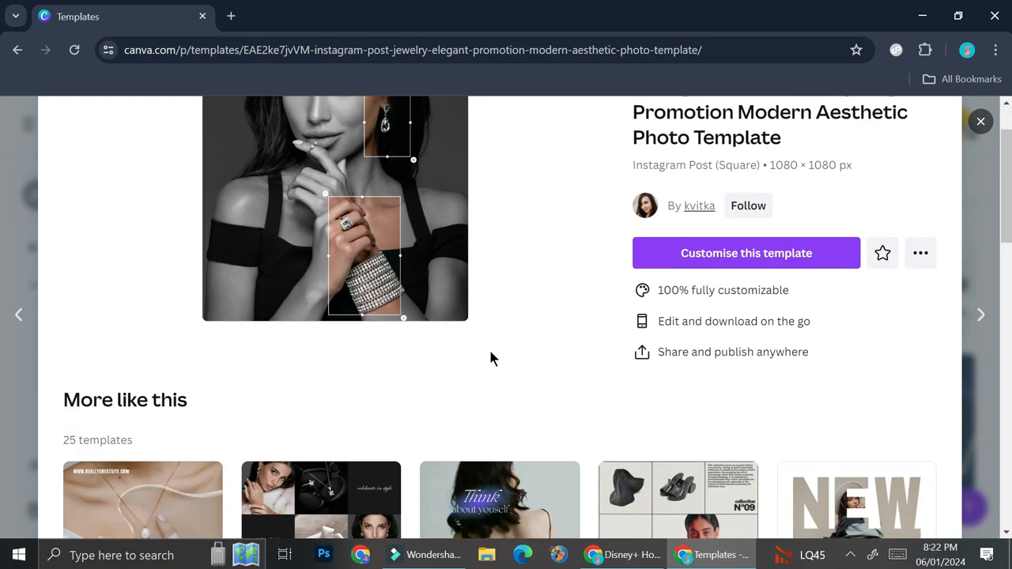
{"action": "scroll", "coordinate": [490, 357], "scroll_direction": "down", "scroll_amount": 3}
{"action": "scroll", "coordinate": [490, 357], "scroll_direction": "up", "scroll_amount": 3}
{"action": "scroll", "coordinate": [491, 357], "scroll_direction": "up", "scroll_amount": 1}
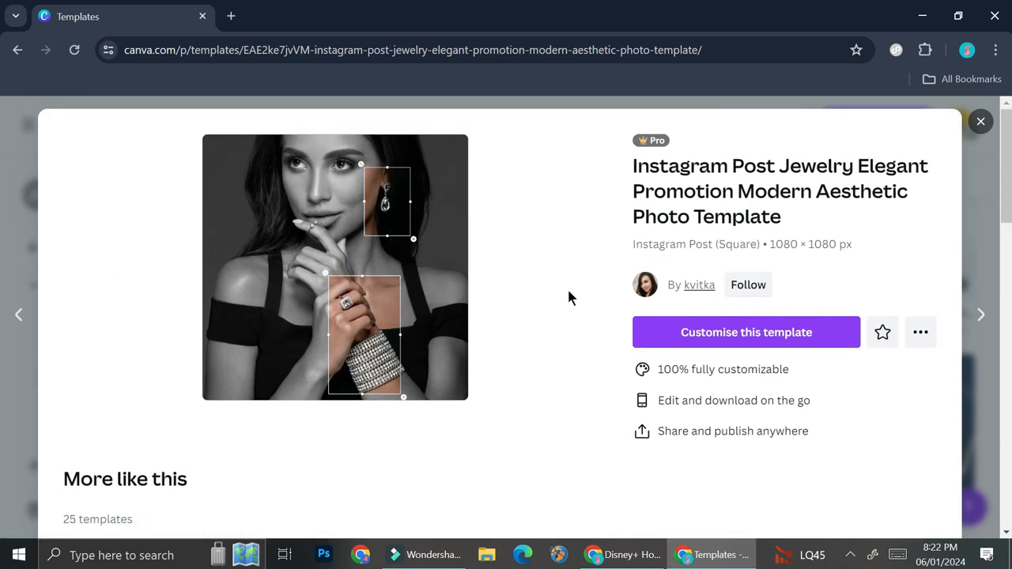
{"action": "left_click", "coordinate": [780, 340]}
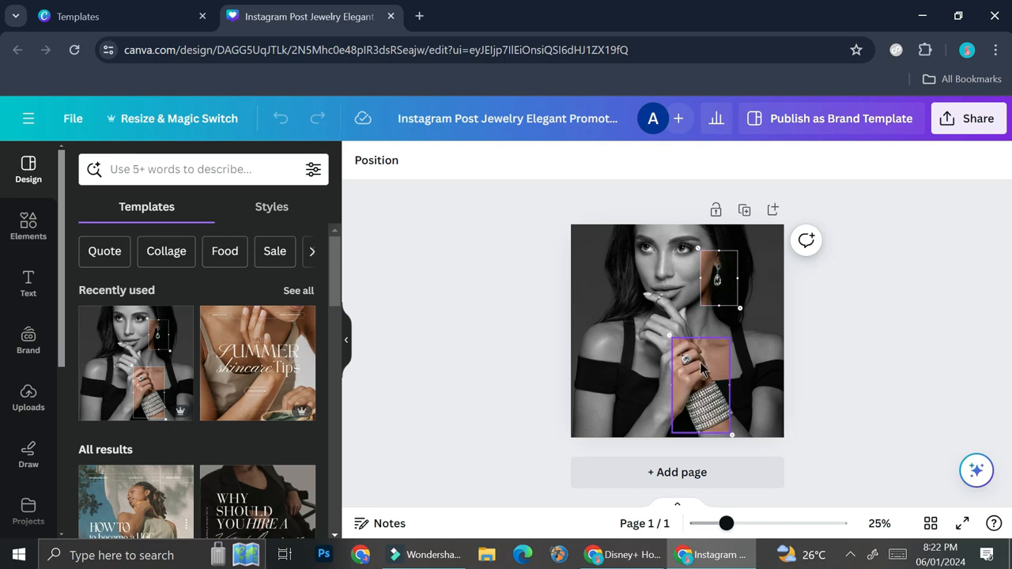
Step: Add a second blank page to the design
{"action": "left_click", "coordinate": [745, 523]}
{"action": "scroll", "coordinate": [744, 253], "scroll_direction": "up", "scroll_amount": 1}
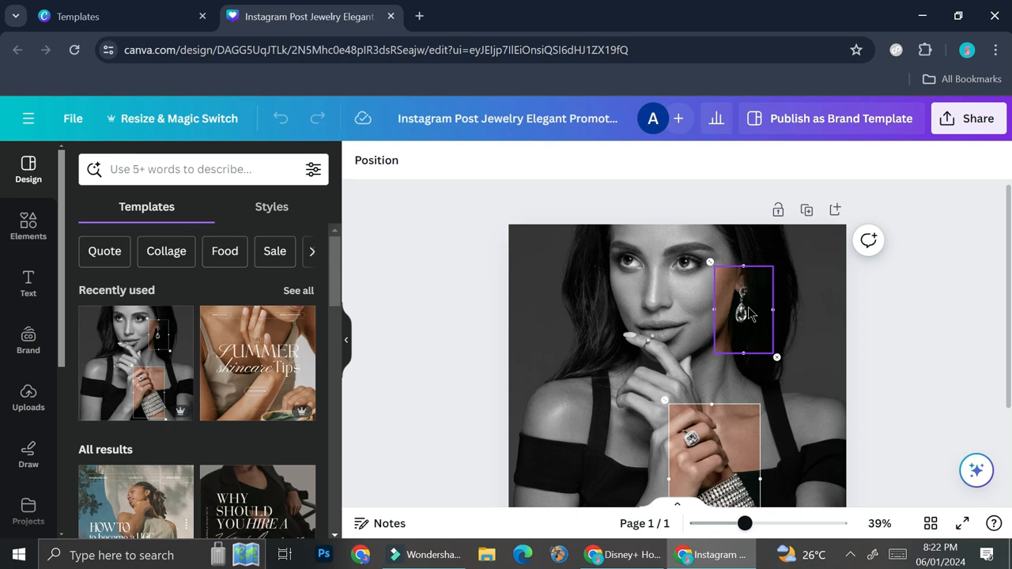
{"action": "scroll", "coordinate": [707, 476], "scroll_direction": "down", "scroll_amount": 1}
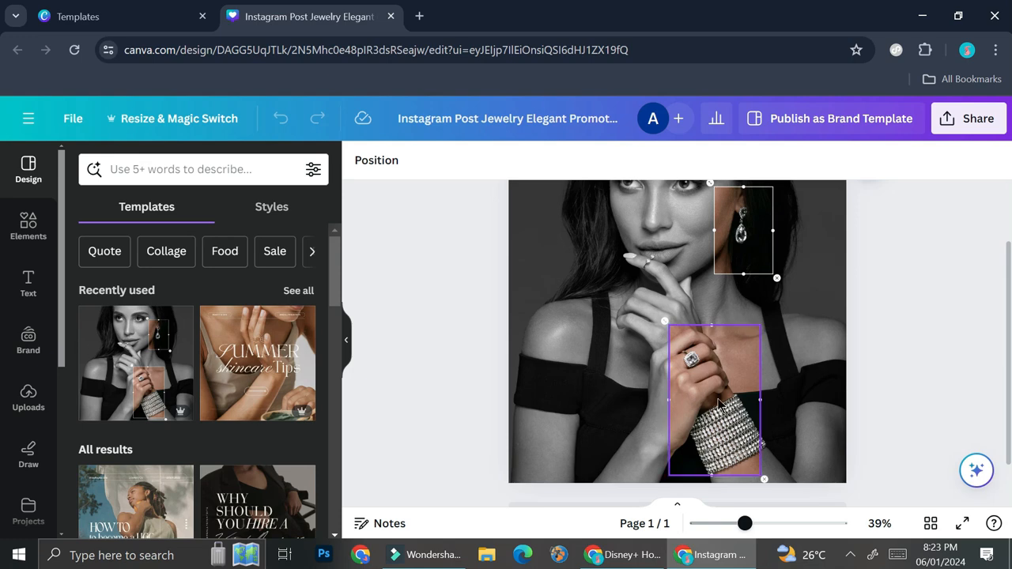
{"action": "scroll", "coordinate": [738, 292], "scroll_direction": "up", "scroll_amount": 2}
{"action": "scroll", "coordinate": [727, 294], "scroll_direction": "down", "scroll_amount": 3}
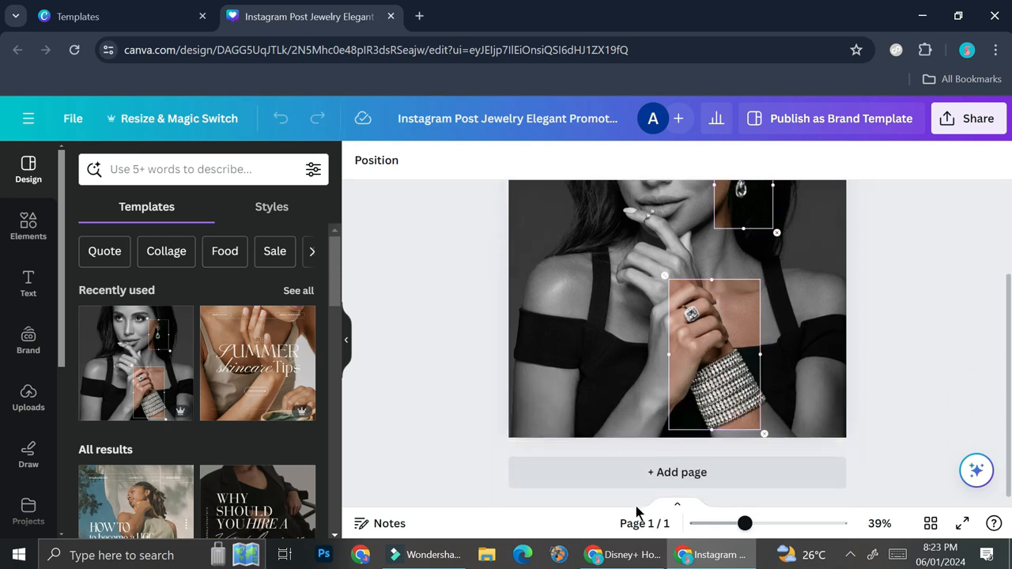
{"action": "left_click", "coordinate": [655, 472]}
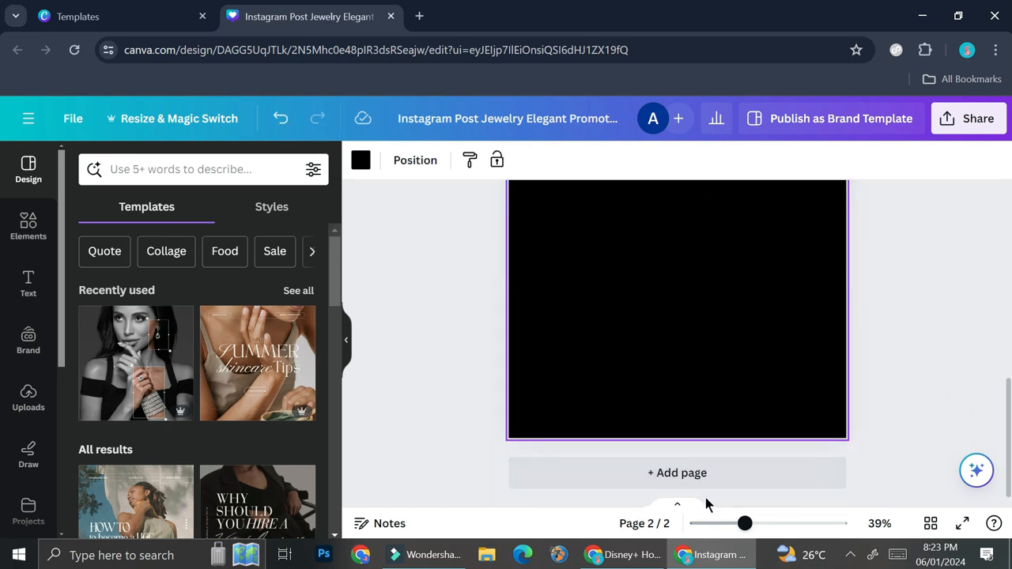
Step: Delete the woman's photo on page 1, then undo the deletion
{"action": "left_click", "coordinate": [720, 522]}
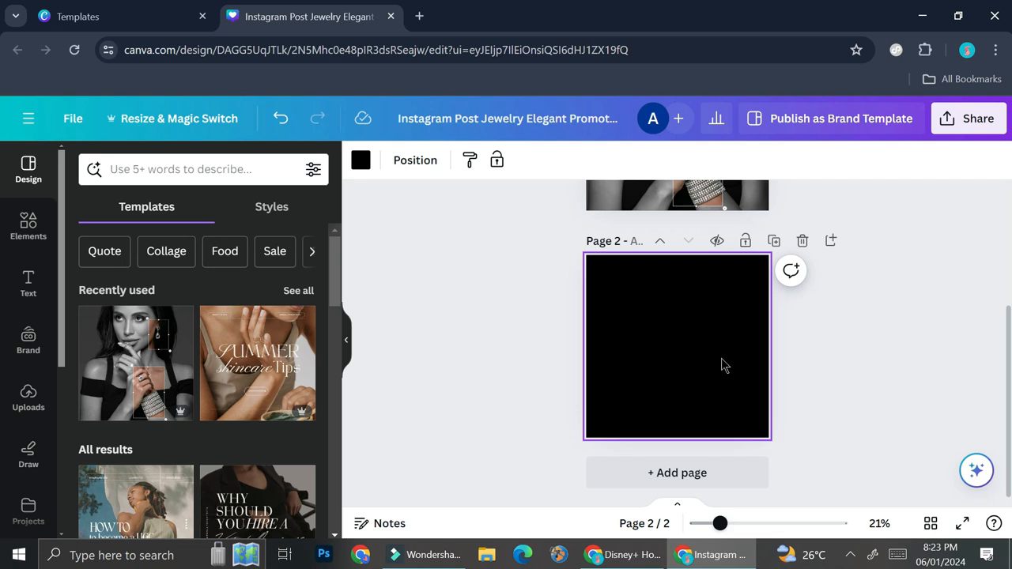
{"action": "scroll", "coordinate": [694, 341], "scroll_direction": "up", "scroll_amount": 5}
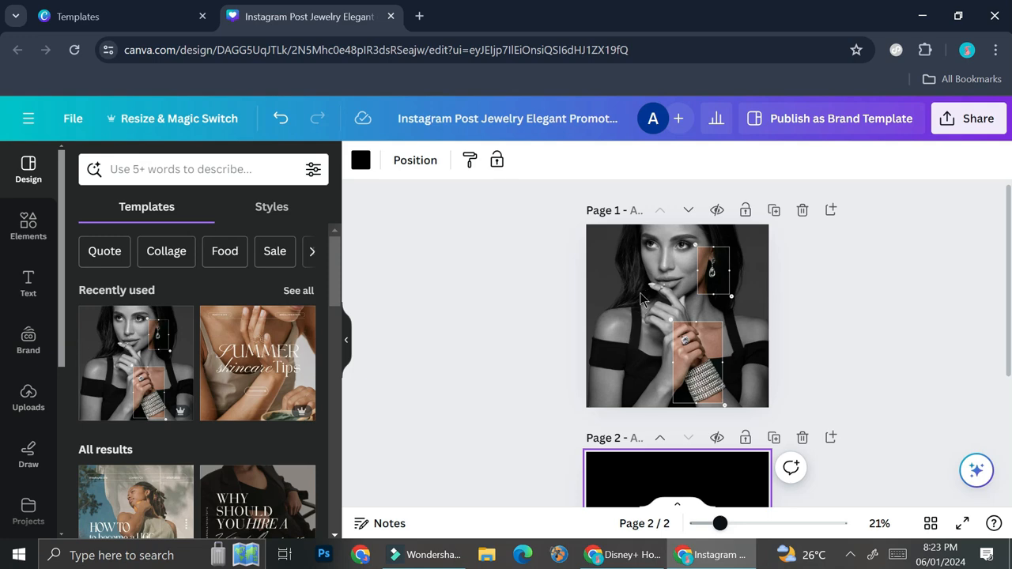
{"action": "left_click", "coordinate": [642, 299]}
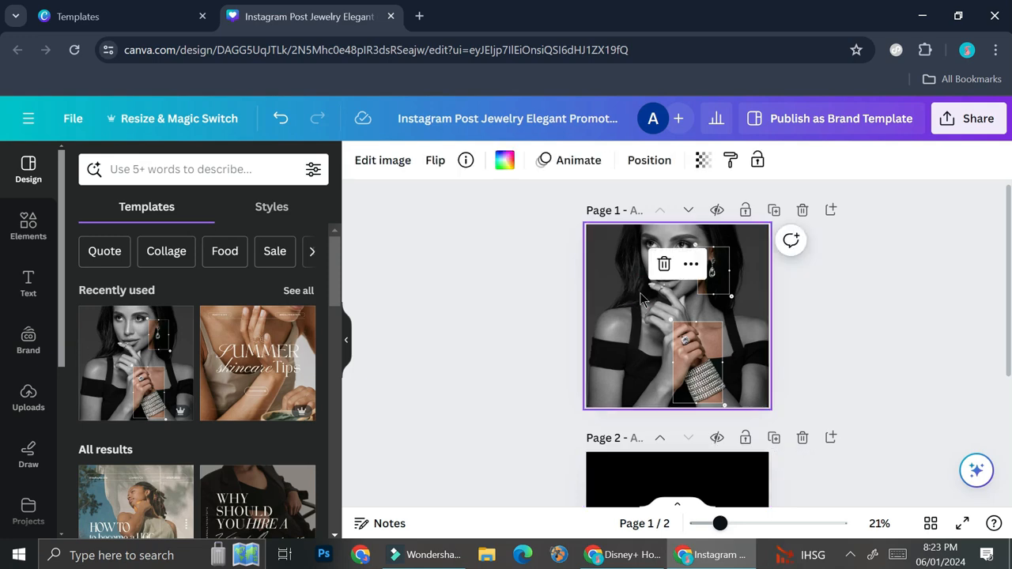
{"action": "key", "text": "Delete"}
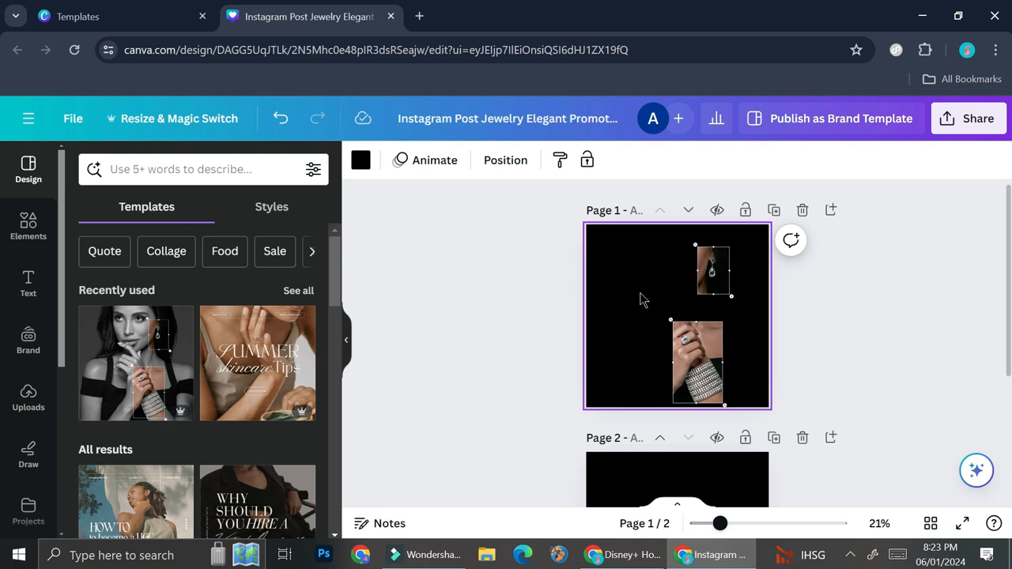
{"action": "key", "text": "ctrl+z"}
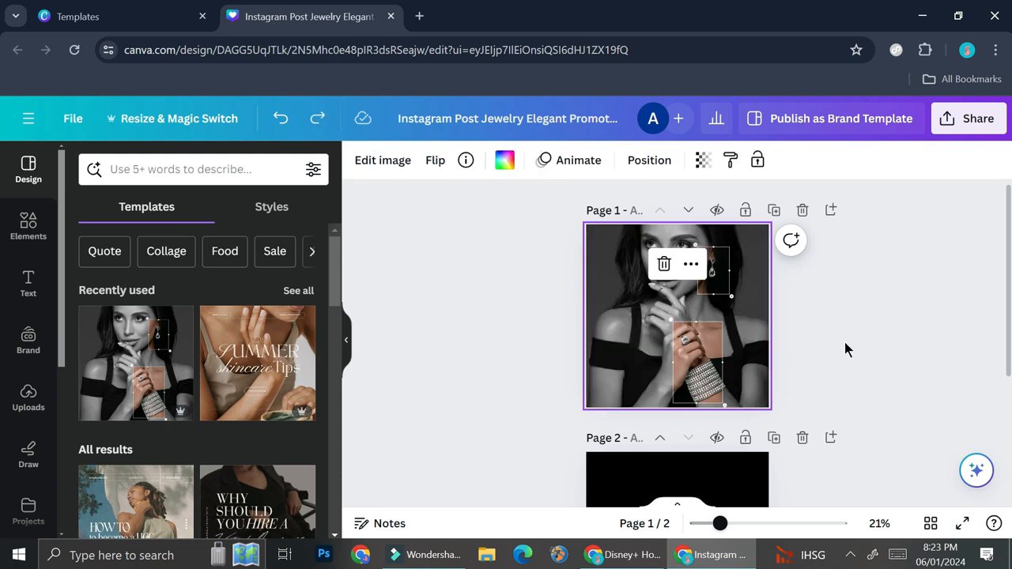
Step: Change the background colour of page 2 to white #ffffff
{"action": "scroll", "coordinate": [844, 342], "scroll_direction": "down", "scroll_amount": 2}
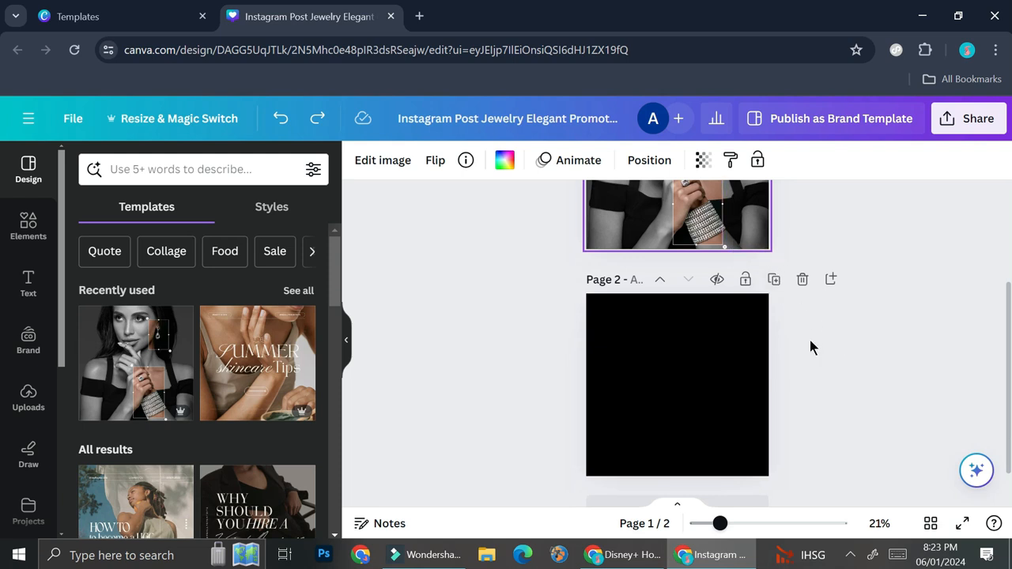
{"action": "left_click", "coordinate": [687, 392]}
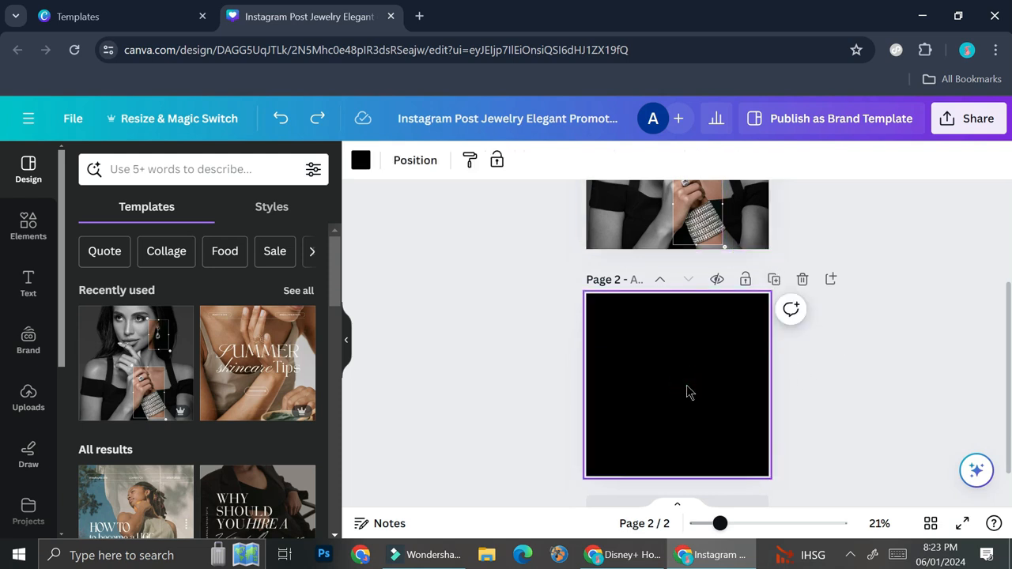
{"action": "left_click", "coordinate": [360, 161]}
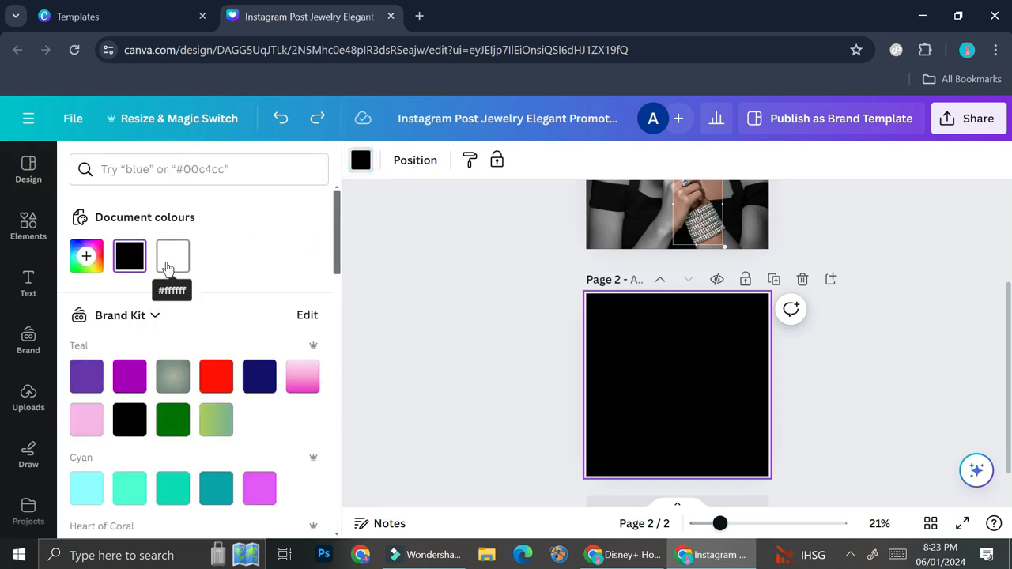
{"action": "scroll", "coordinate": [214, 334], "scroll_direction": "down", "scroll_amount": 6}
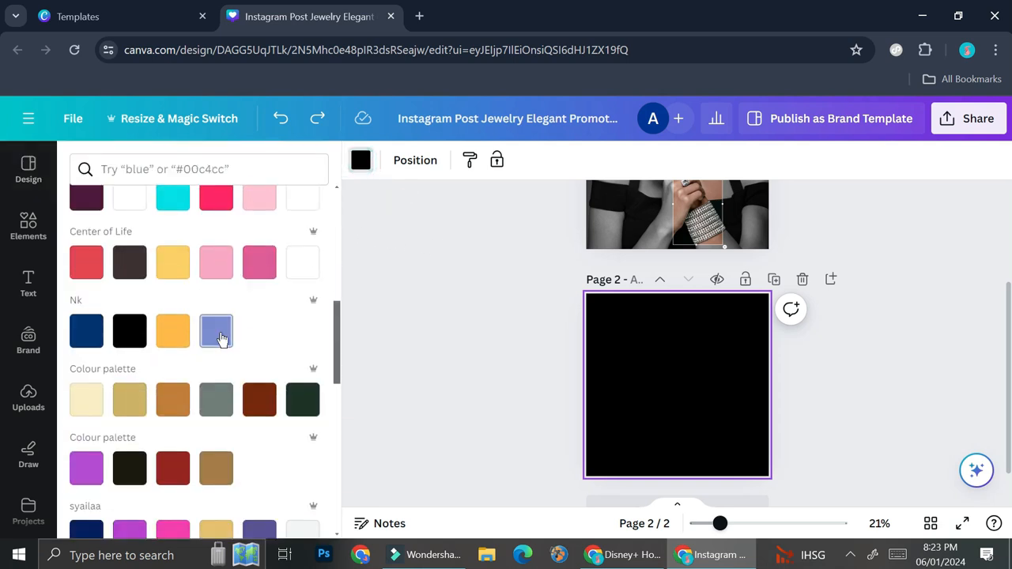
{"action": "scroll", "coordinate": [219, 333], "scroll_direction": "up", "scroll_amount": 6}
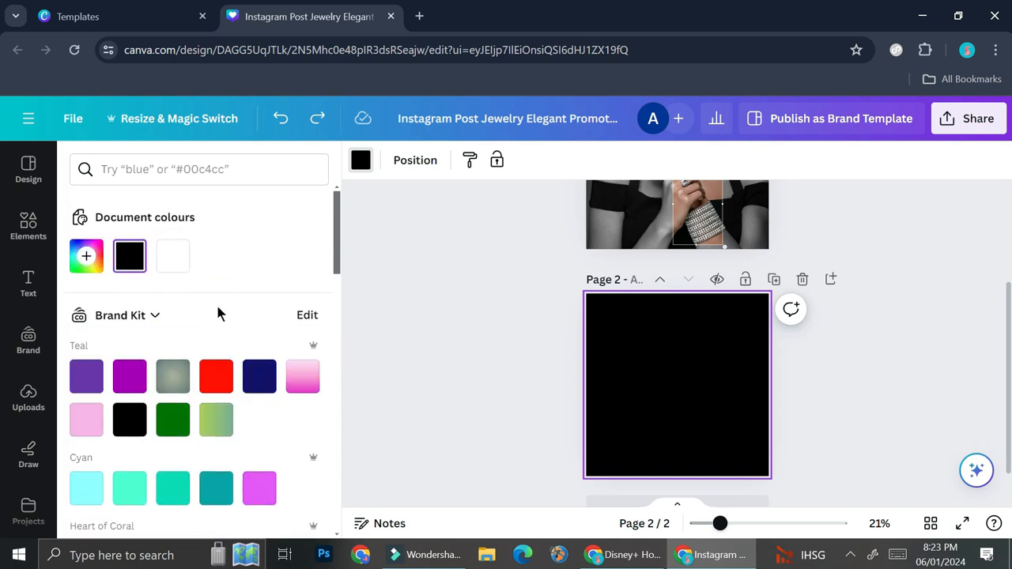
{"action": "left_click", "coordinate": [178, 261]}
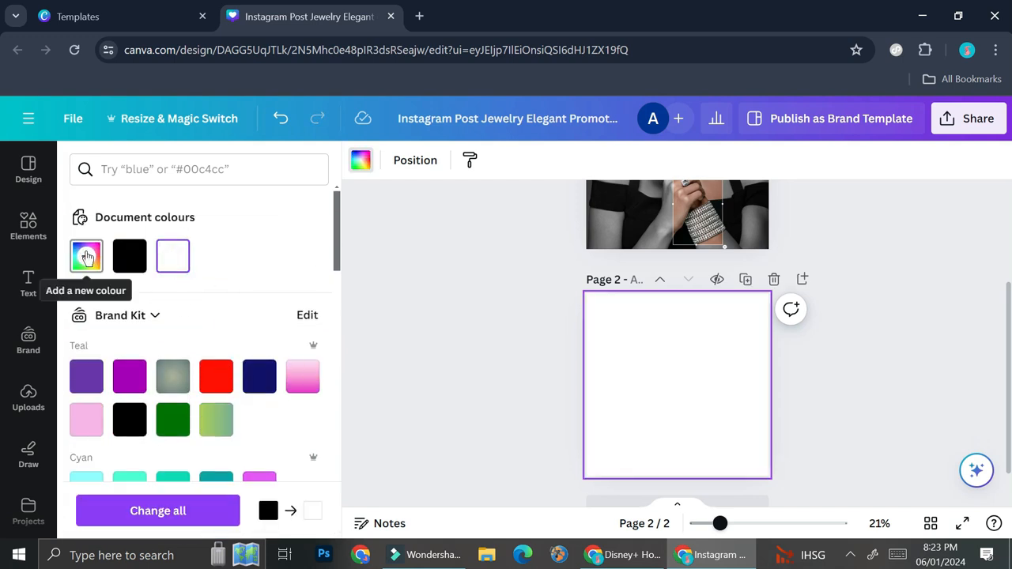
Step: Try a custom green background #009B6C on page 2, then switch it back to white
{"action": "left_click", "coordinate": [87, 255]}
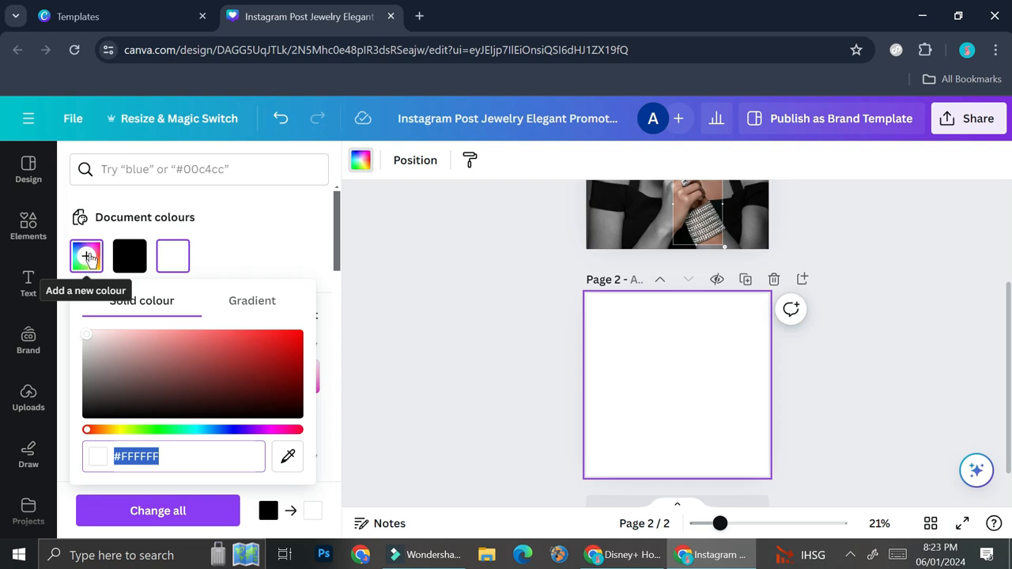
{"action": "left_click_drag", "start_coordinate": [88, 430], "coordinate": [180, 431]}
{"action": "left_click_drag", "start_coordinate": [163, 351], "coordinate": [324, 368]}
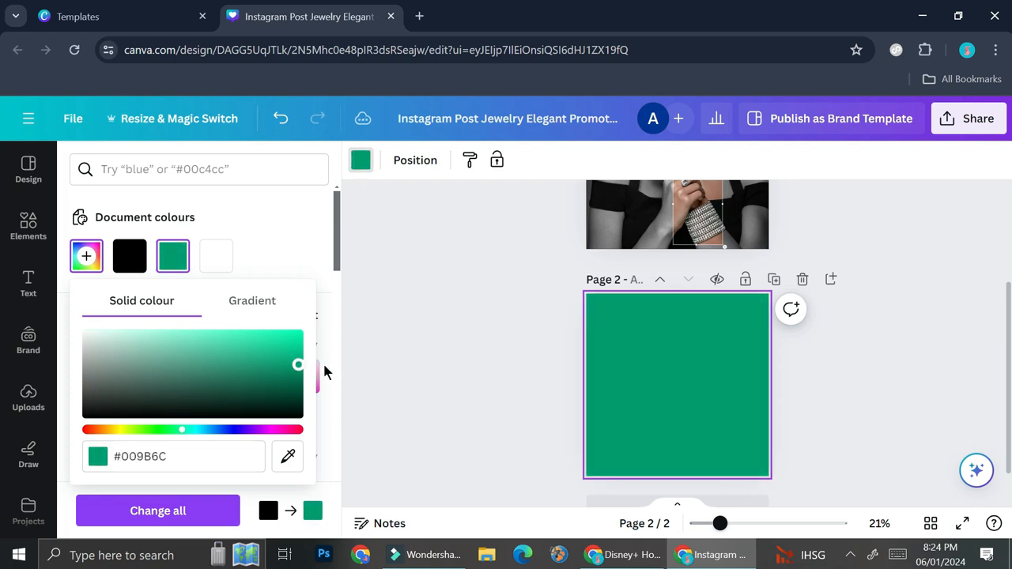
{"action": "left_click", "coordinate": [225, 254]}
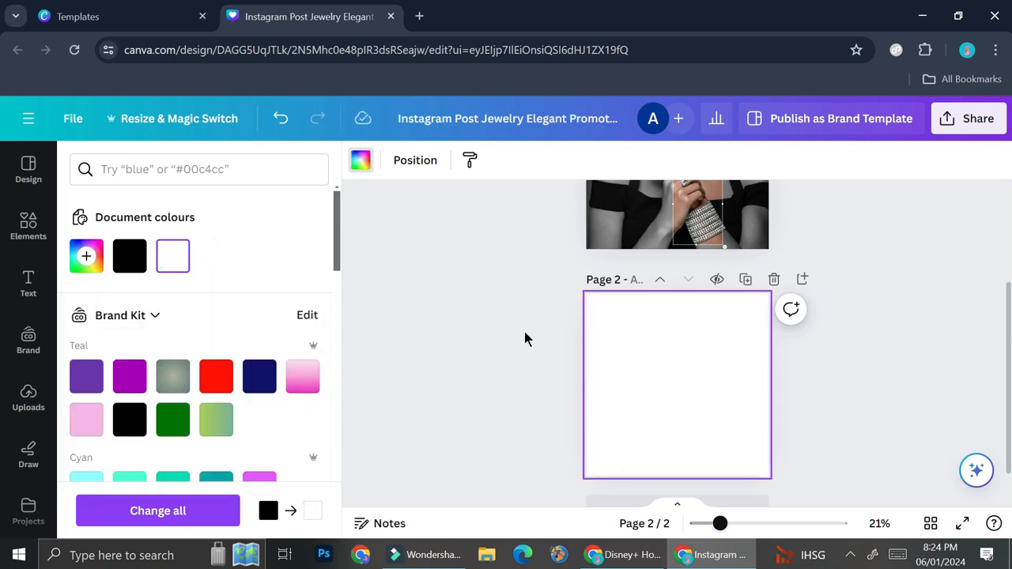
Step: Open the Uploads panel, opening and cancelling the file upload dialog
{"action": "left_click", "coordinate": [461, 361]}
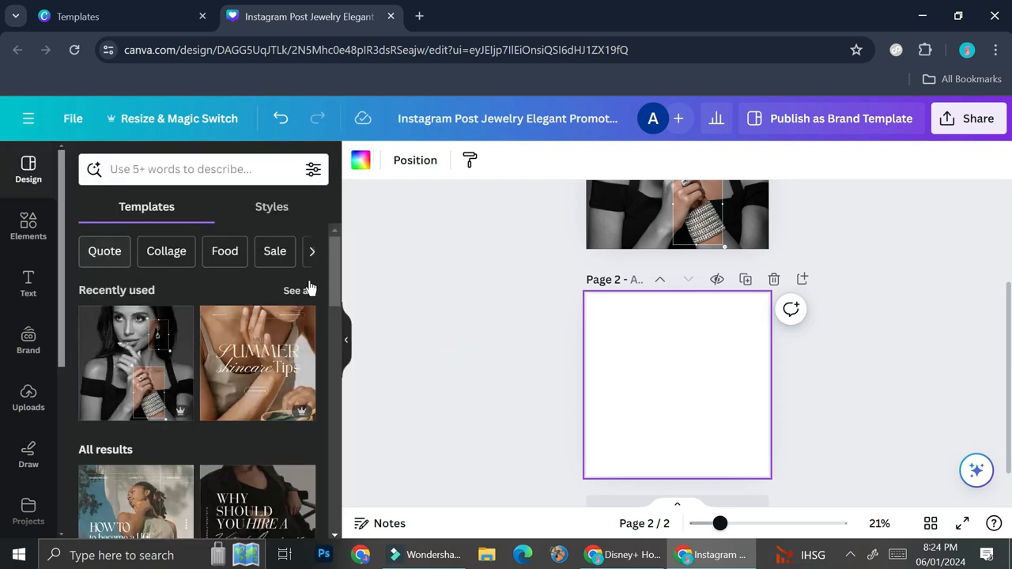
{"action": "scroll", "coordinate": [641, 338], "scroll_direction": "up", "scroll_amount": 2}
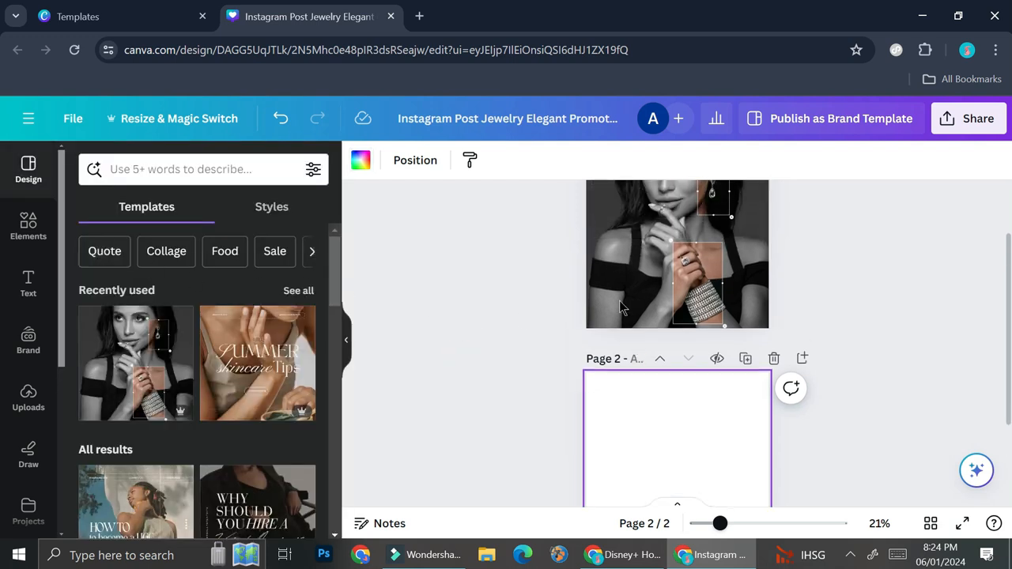
{"action": "left_click", "coordinate": [24, 404]}
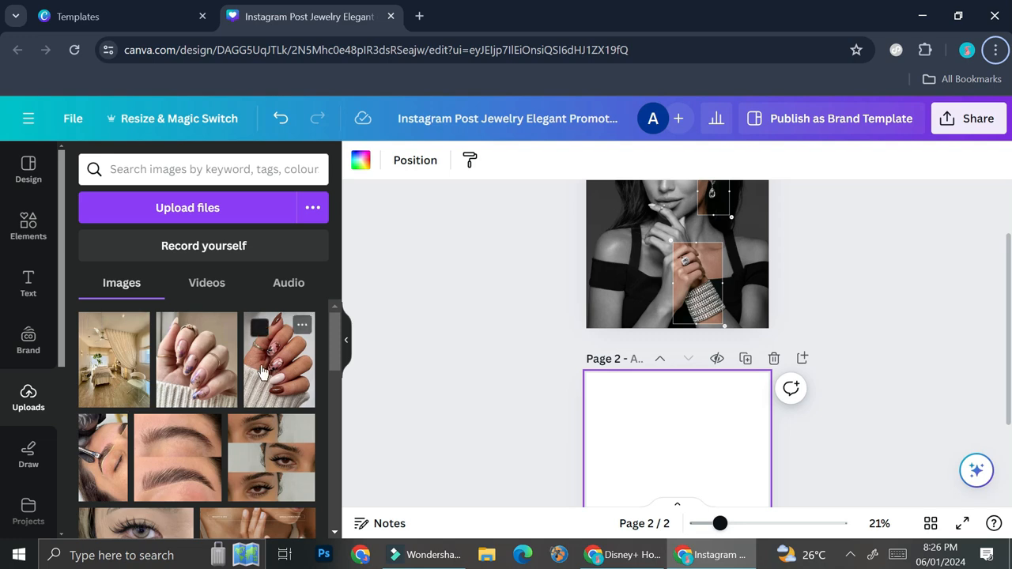
{"action": "left_click", "coordinate": [227, 208]}
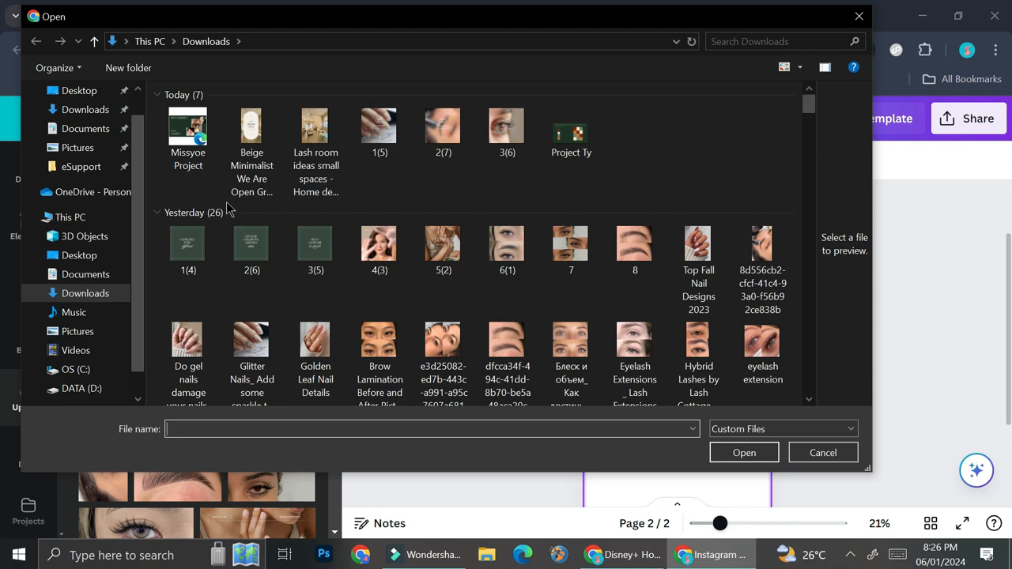
{"action": "left_click", "coordinate": [859, 16]}
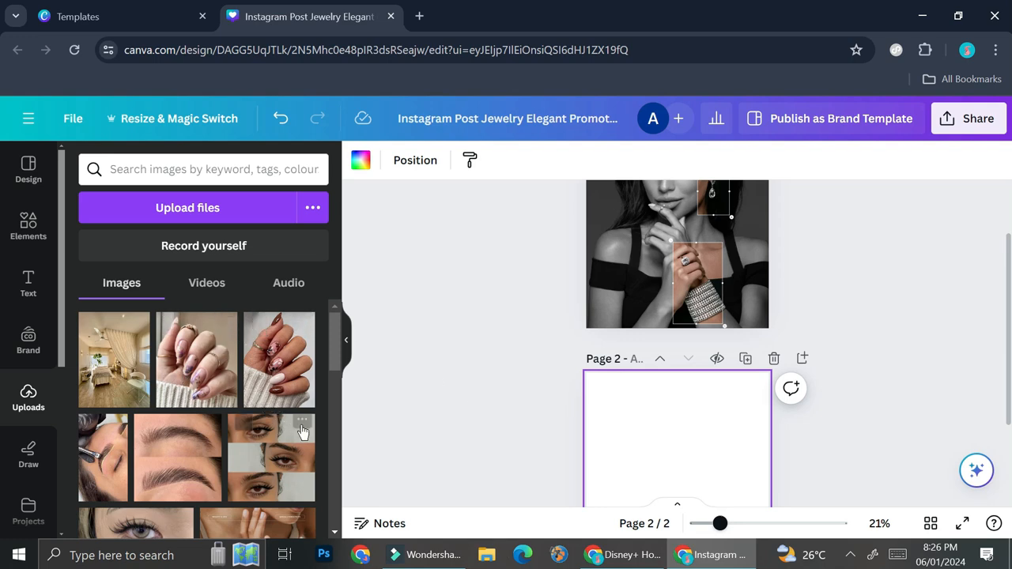
Step: Add the nail photo with dark accents to page 2, then delete it
{"action": "left_click", "coordinate": [285, 362]}
{"action": "scroll", "coordinate": [761, 374], "scroll_direction": "down", "scroll_amount": 1}
{"action": "left_click_drag", "start_coordinate": [706, 387], "coordinate": [658, 354]}
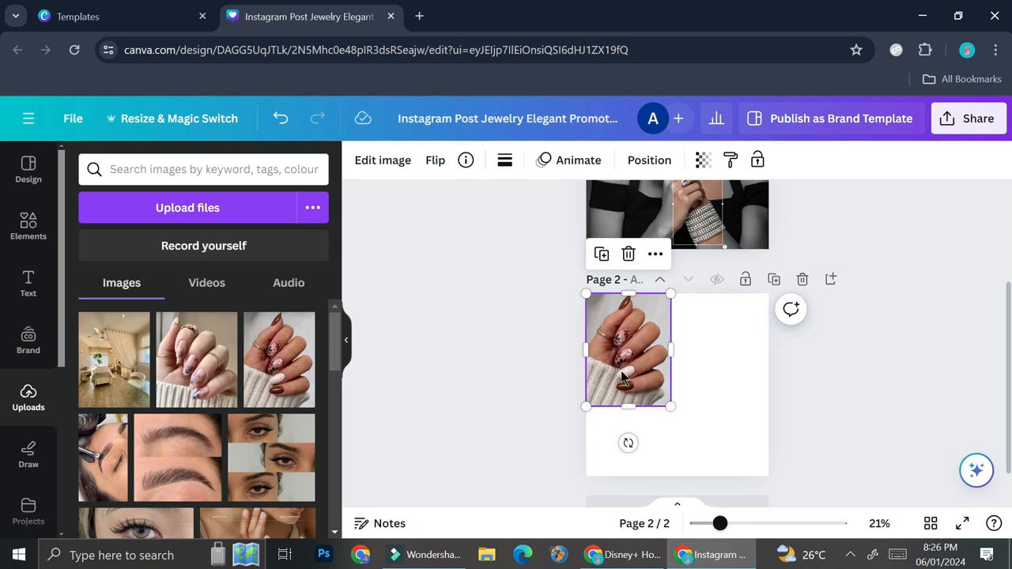
{"action": "key", "text": "Delete"}
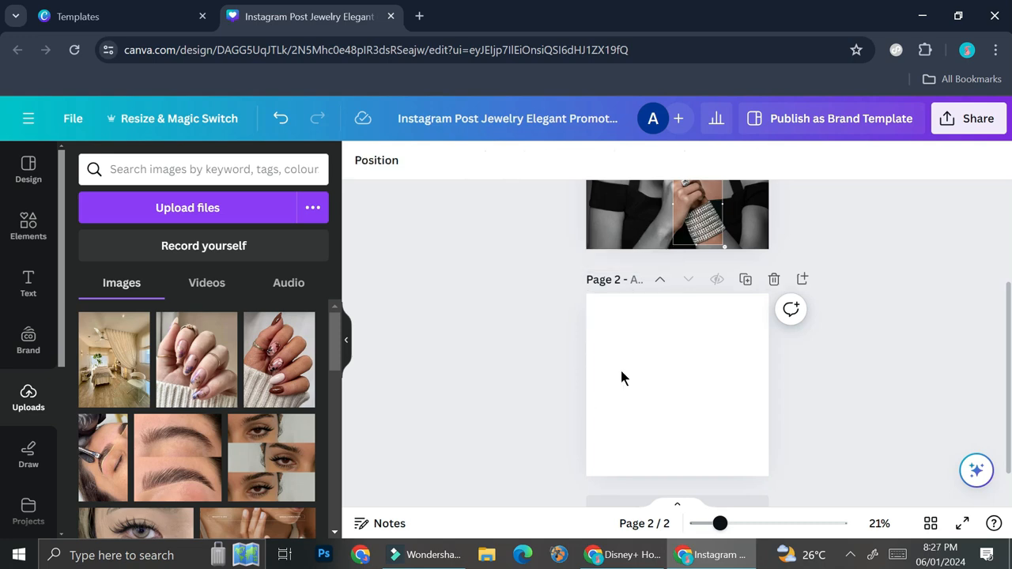
Step: Try the dark-accent nail photo as page 2's background and add the lilac nail photo, deleting both
{"action": "left_click_drag", "start_coordinate": [279, 362], "coordinate": [604, 378]}
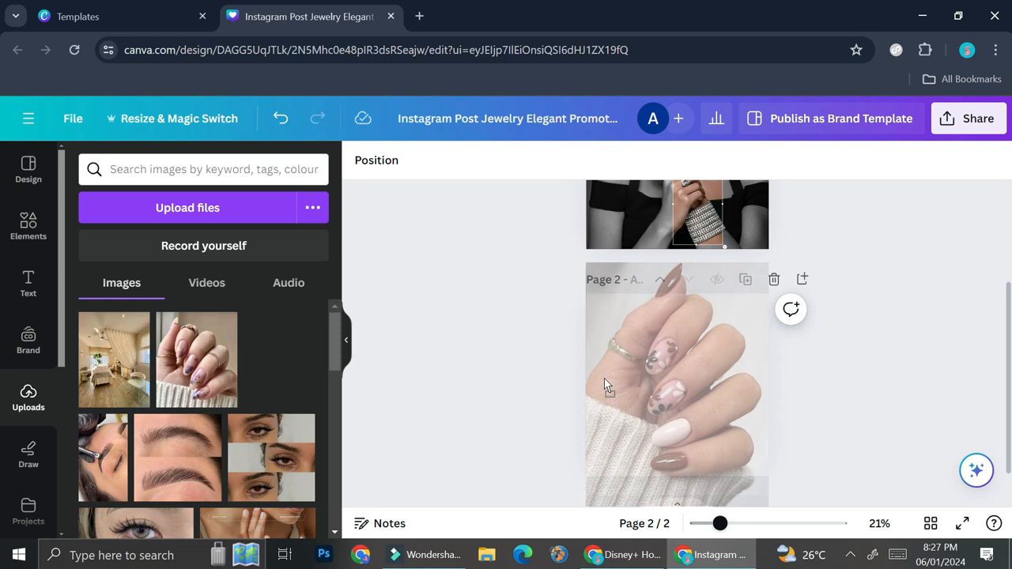
{"action": "left_click_drag", "start_coordinate": [605, 378], "coordinate": [604, 378]}
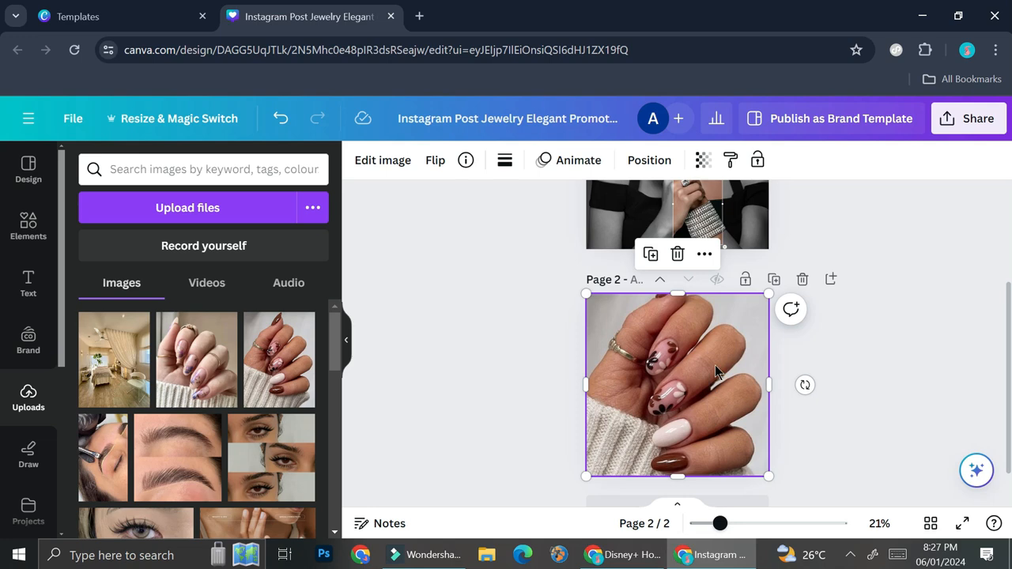
{"action": "scroll", "coordinate": [712, 371], "scroll_direction": "down", "scroll_amount": 1}
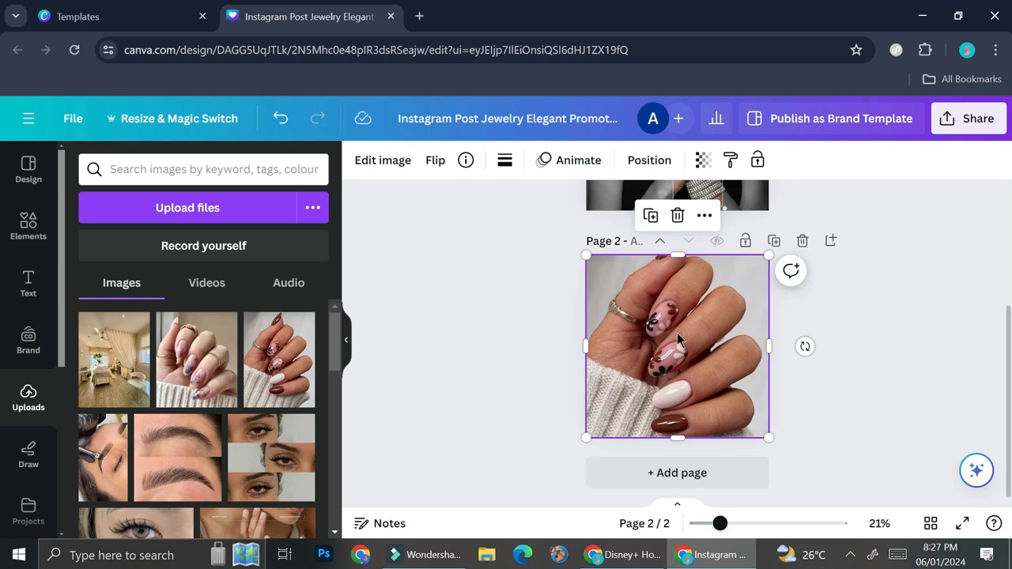
{"action": "key", "text": "Delete"}
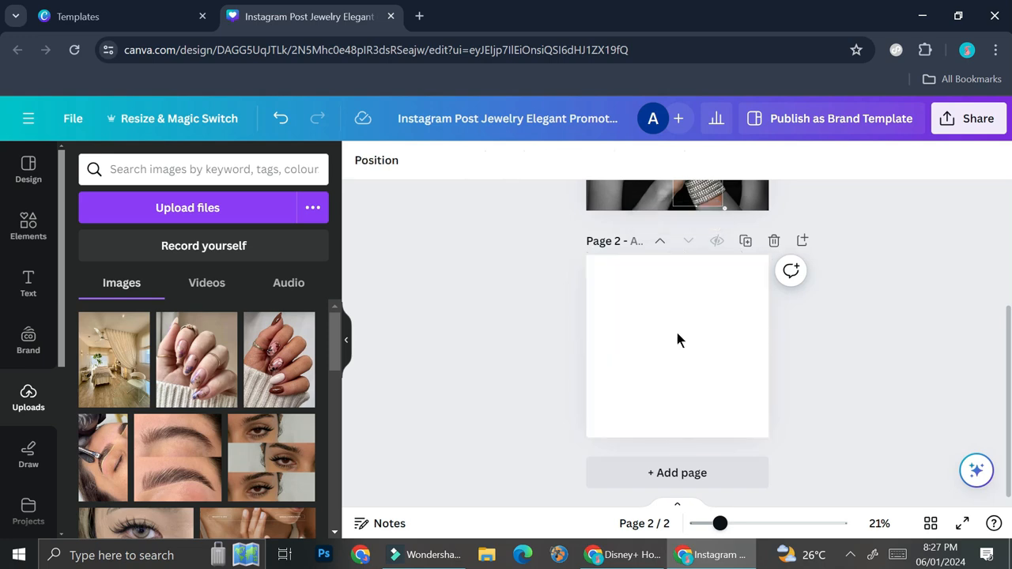
{"action": "left_click", "coordinate": [172, 342]}
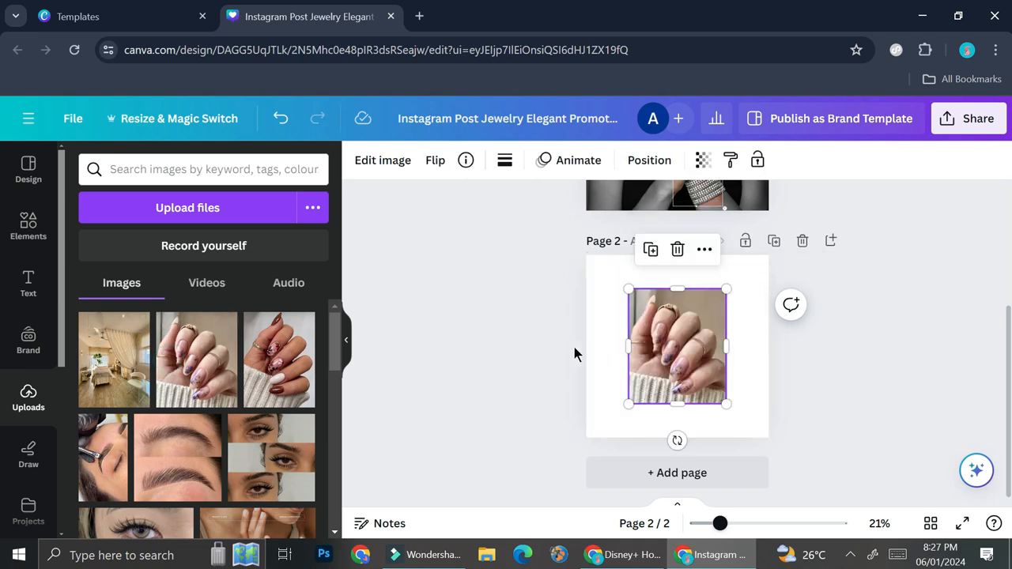
{"action": "key", "text": "Delete"}
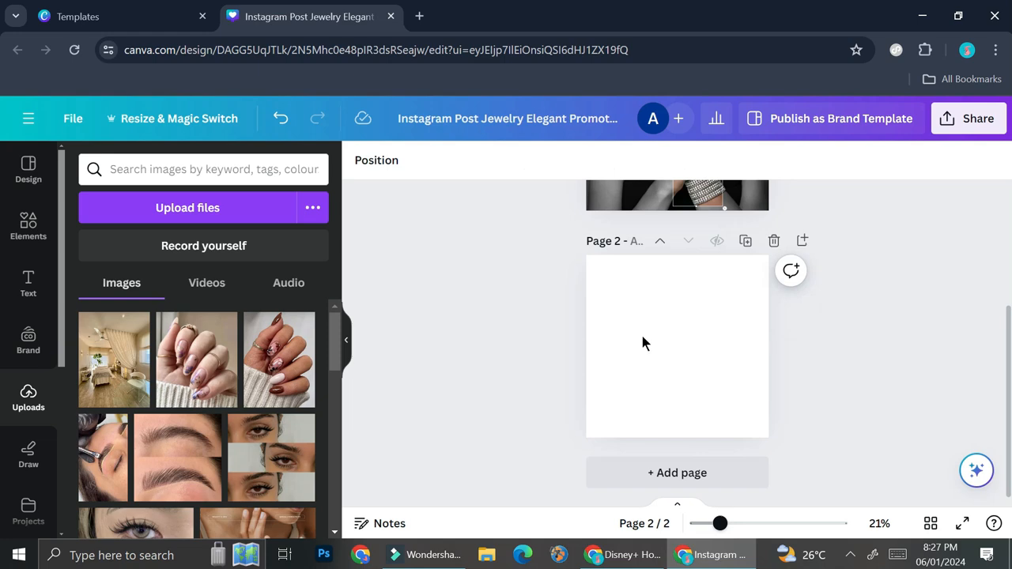
Step: Set the purple-tipped nails photo as page 2's full background and reposition it within the page
{"action": "left_click_drag", "start_coordinate": [228, 368], "coordinate": [601, 360]}
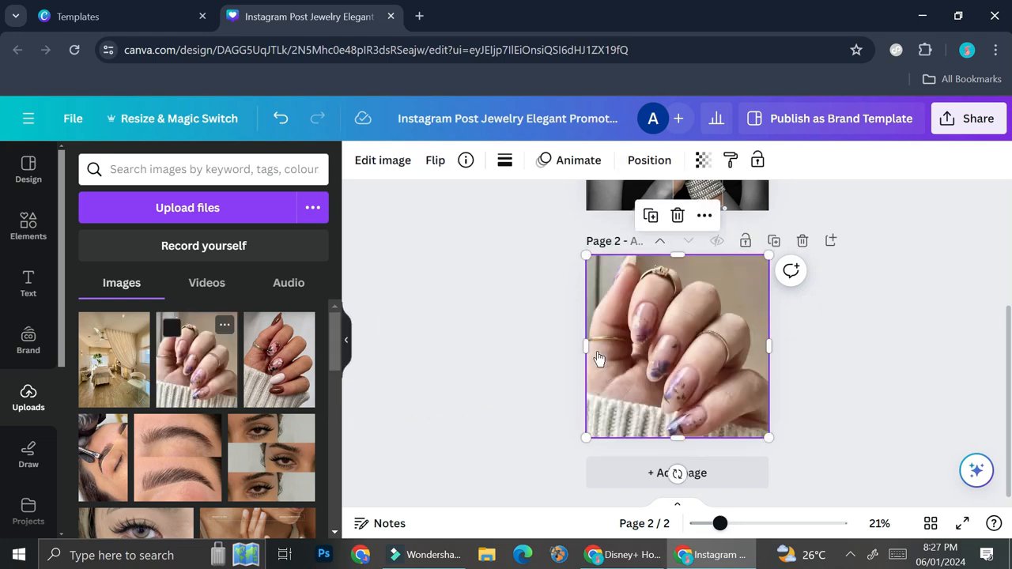
{"action": "double_click", "coordinate": [701, 371]}
{"action": "left_click_drag", "start_coordinate": [701, 371], "coordinate": [694, 332]}
{"action": "left_click", "coordinate": [856, 348]}
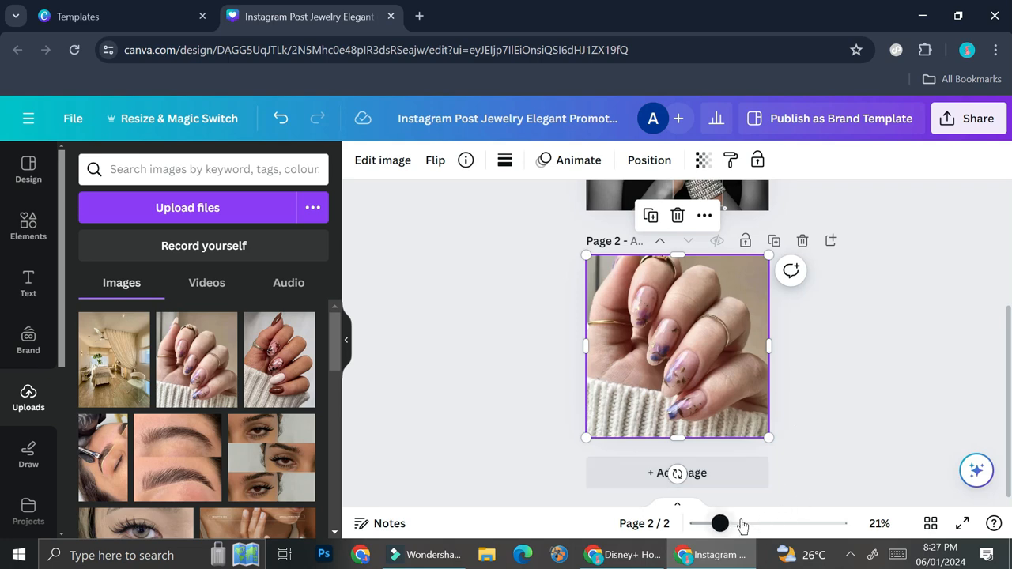
{"action": "scroll", "coordinate": [694, 236], "scroll_direction": "up", "scroll_amount": 2}
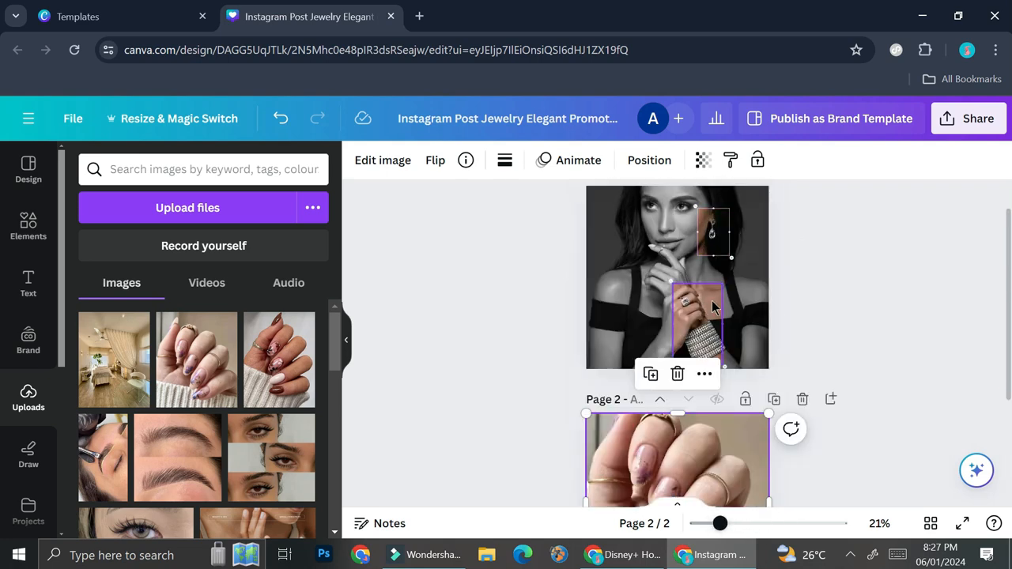
{"action": "scroll", "coordinate": [791, 325], "scroll_direction": "down", "scroll_amount": 1}
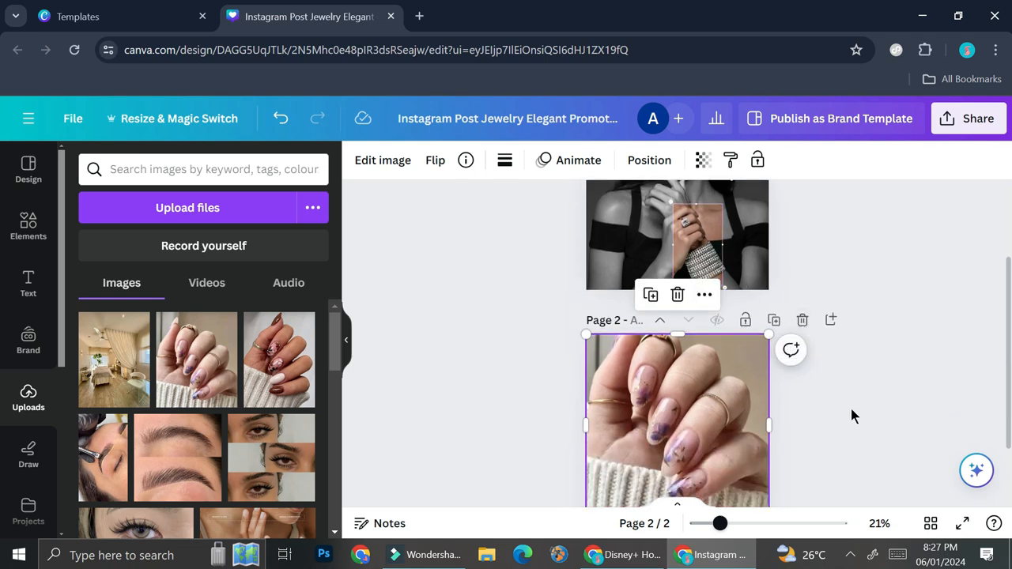
{"action": "scroll", "coordinate": [851, 415], "scroll_direction": "down", "scroll_amount": 1}
{"action": "scroll", "coordinate": [851, 415], "scroll_direction": "up", "scroll_amount": 1}
{"action": "scroll", "coordinate": [744, 439], "scroll_direction": "down", "scroll_amount": 1}
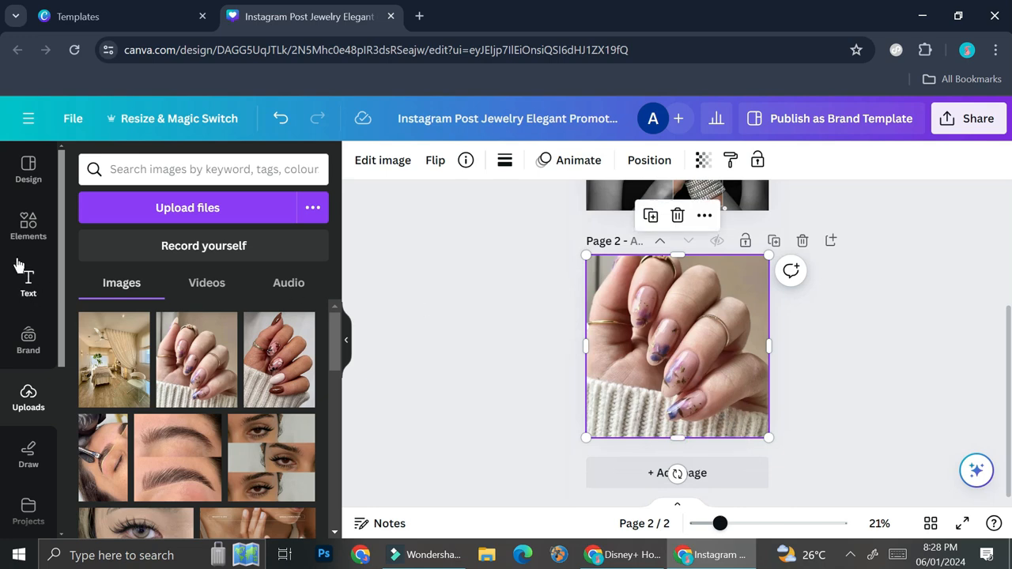
Step: Add a circle frame to page 2, shrinking it and moving it to the upper left of the photo
{"action": "left_click", "coordinate": [28, 223]}
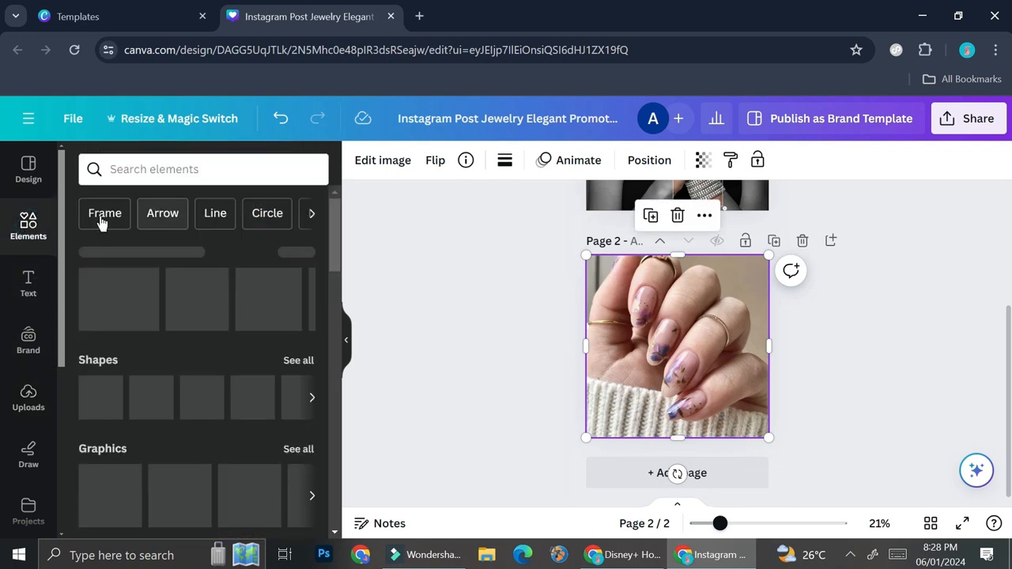
{"action": "left_click", "coordinate": [102, 219]}
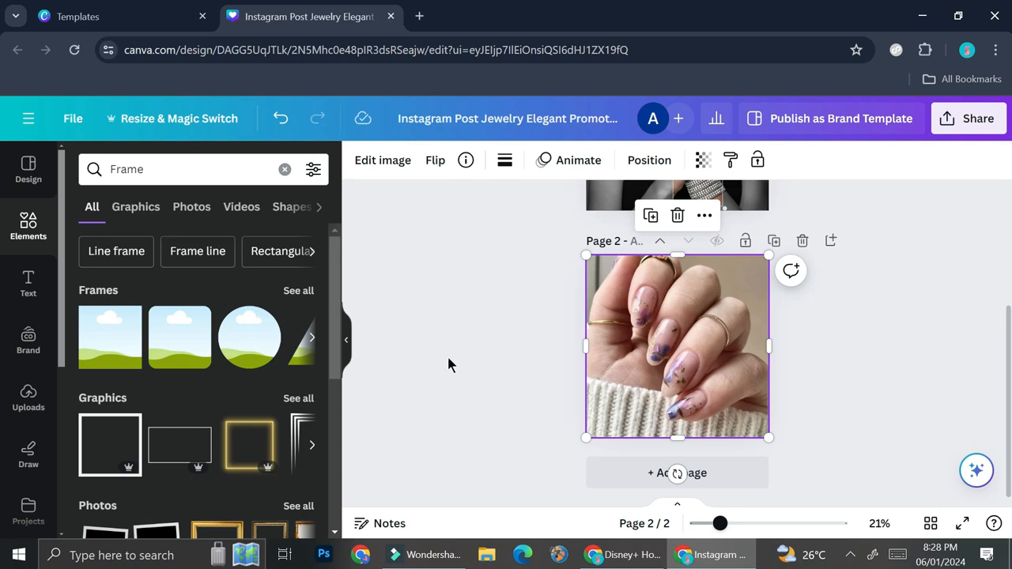
{"action": "left_click", "coordinate": [269, 347]}
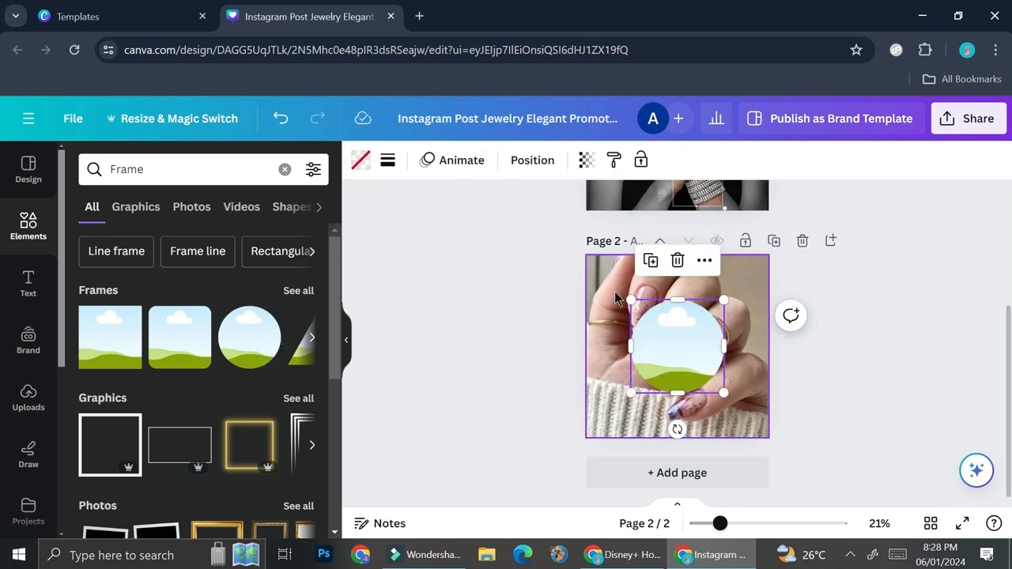
{"action": "scroll", "coordinate": [712, 269], "scroll_direction": "up", "scroll_amount": 2}
{"action": "scroll", "coordinate": [708, 316], "scroll_direction": "down", "scroll_amount": 2}
{"action": "left_click_drag", "start_coordinate": [692, 355], "coordinate": [667, 351]}
{"action": "left_click_drag", "start_coordinate": [697, 388], "coordinate": [657, 349]}
{"action": "left_click_drag", "start_coordinate": [637, 314], "coordinate": [646, 303]}
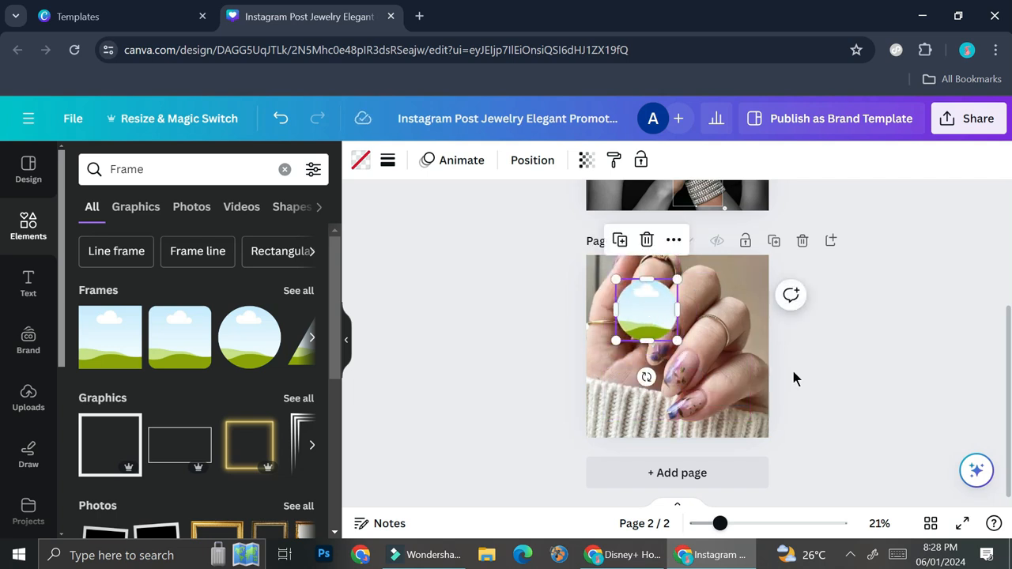
Step: Add a second circle frame and shrink it near the bottom centre of page 2
{"action": "left_click", "coordinate": [267, 356]}
{"action": "left_click_drag", "start_coordinate": [672, 336], "coordinate": [705, 402]}
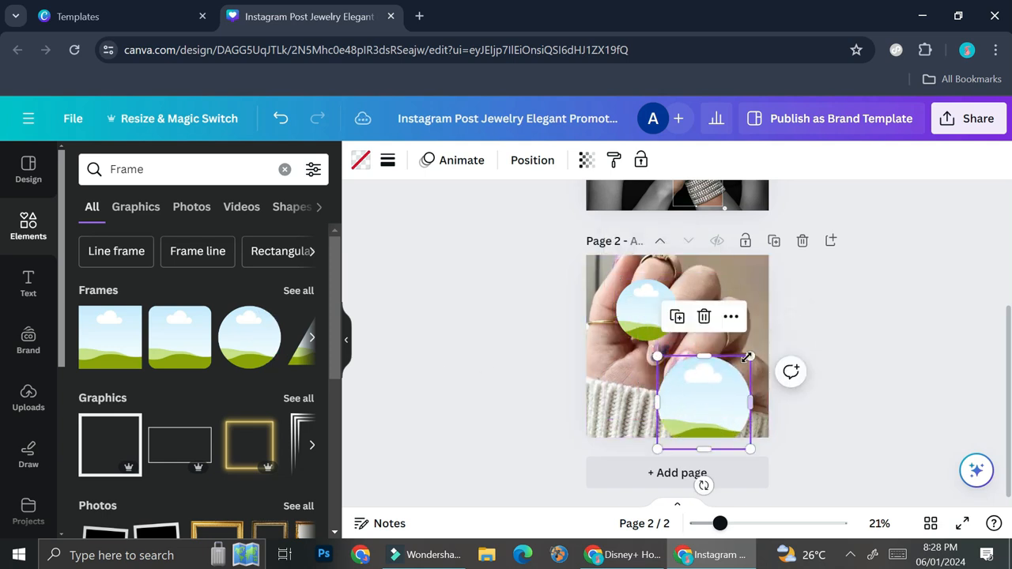
{"action": "left_click_drag", "start_coordinate": [747, 358], "coordinate": [689, 409]}
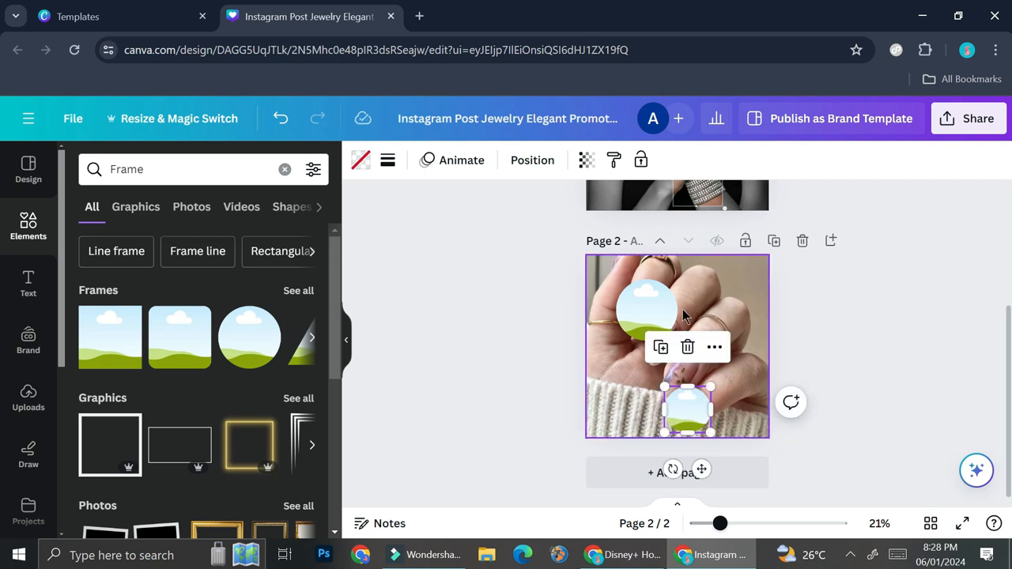
Step: Give the upper circle frame a solid border with weight 4
{"action": "scroll", "coordinate": [740, 262], "scroll_direction": "up", "scroll_amount": 1}
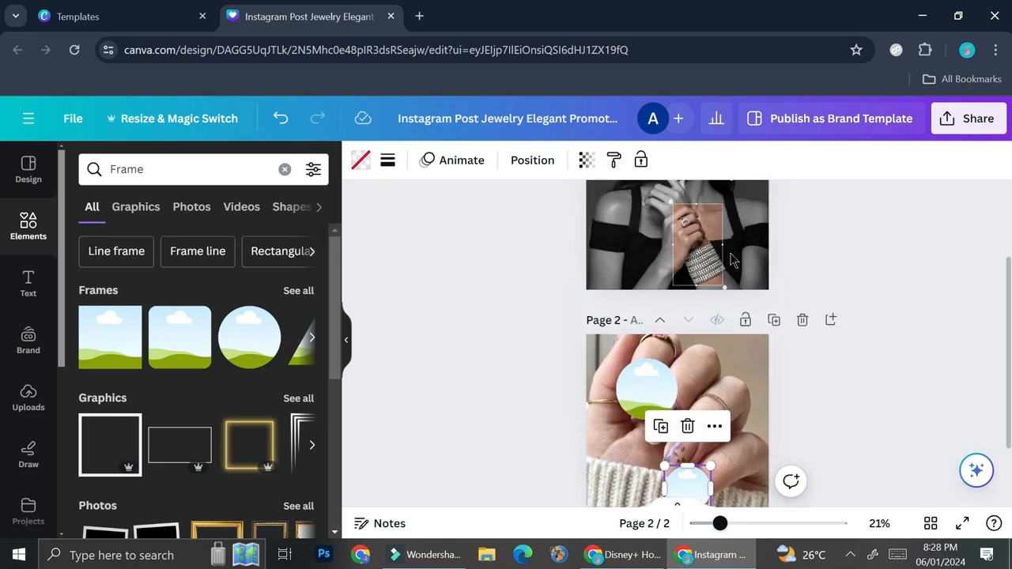
{"action": "left_click", "coordinate": [773, 523]}
{"action": "scroll", "coordinate": [769, 464], "scroll_direction": "up", "scroll_amount": 5}
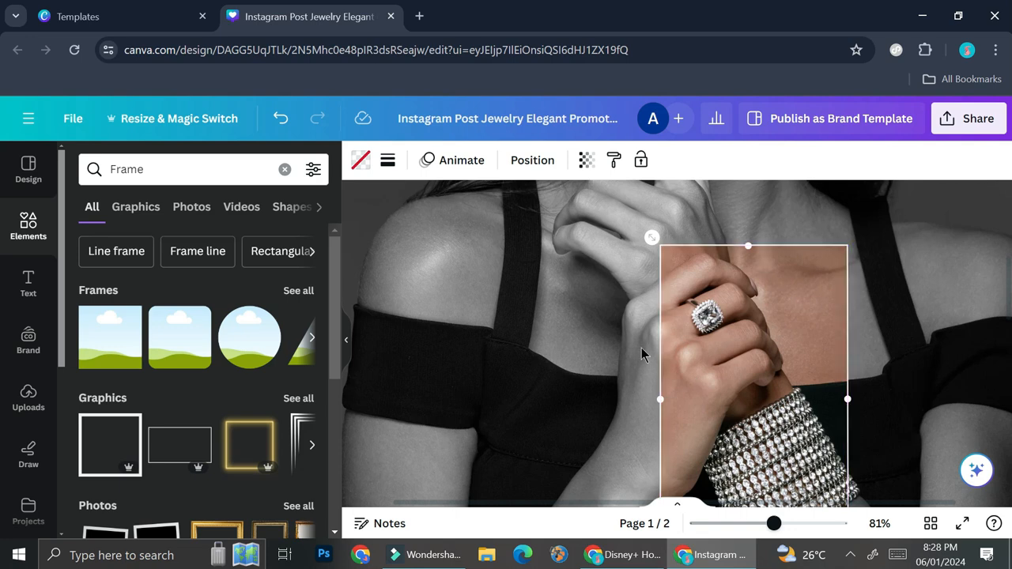
{"action": "scroll", "coordinate": [687, 289], "scroll_direction": "down", "scroll_amount": 5}
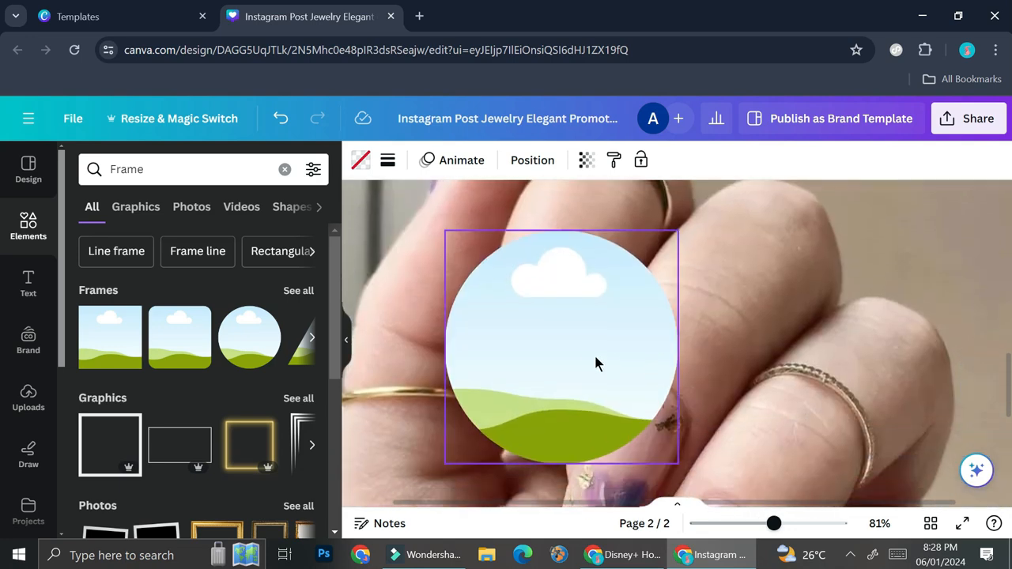
{"action": "left_click", "coordinate": [594, 360]}
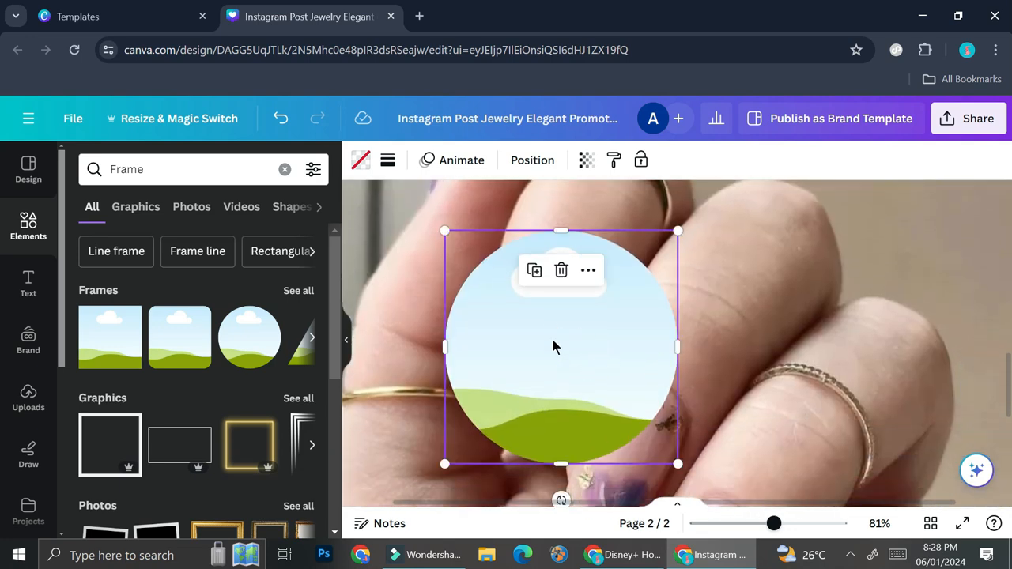
{"action": "left_click", "coordinate": [389, 163]}
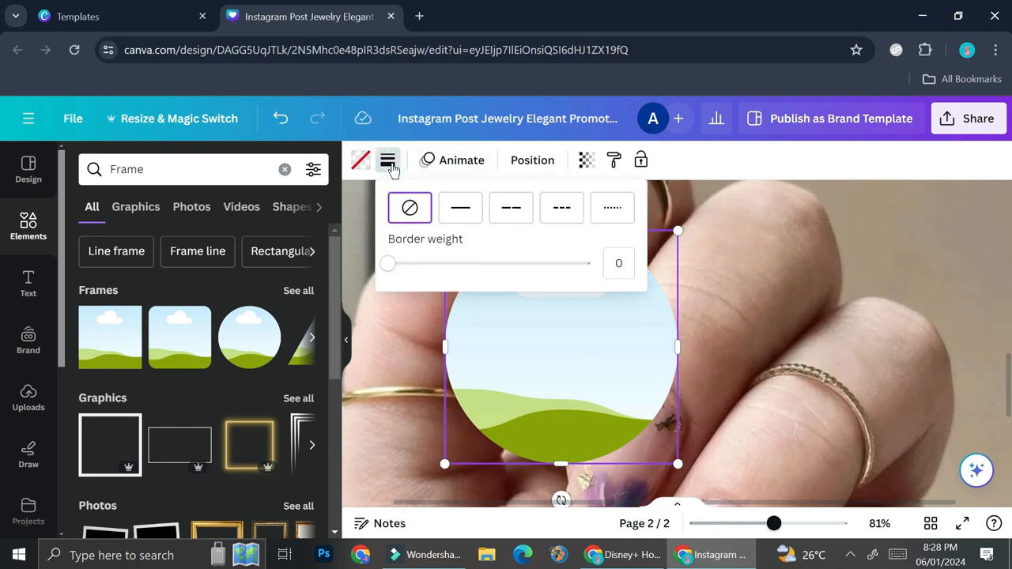
{"action": "left_click", "coordinate": [461, 208]}
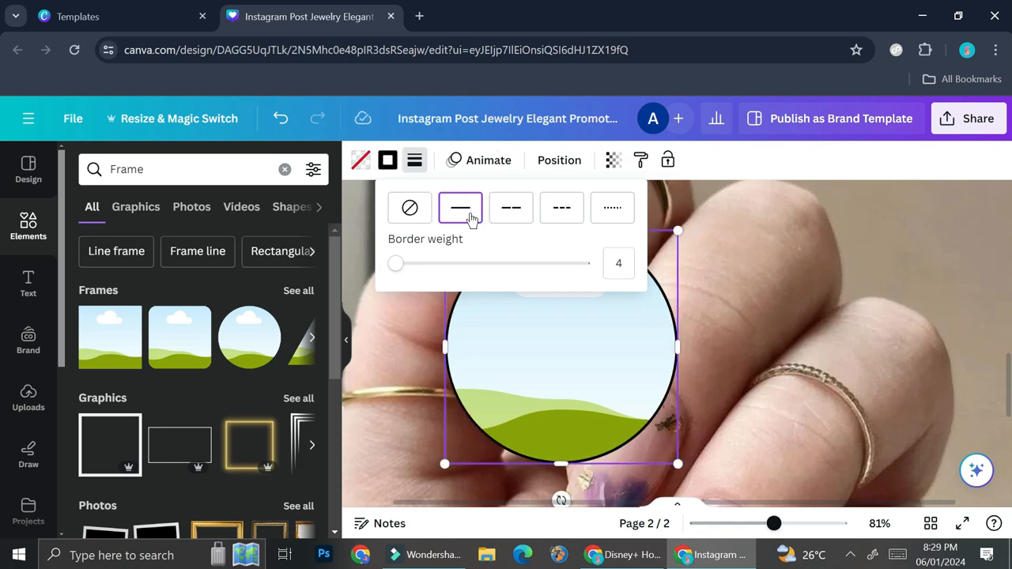
{"action": "mouse_move", "coordinate": [408, 265]}
{"action": "left_mouse_down"}
{"action": "mouse_move", "coordinate": [477, 265]}
{"action": "mouse_move", "coordinate": [397, 275]}
{"action": "left_mouse_up"}
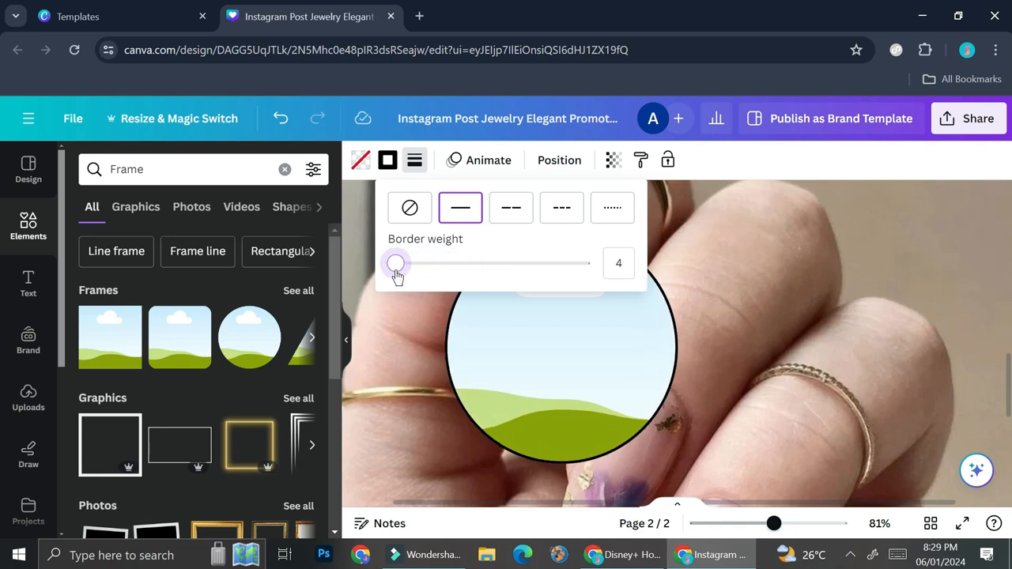
{"action": "left_click", "coordinate": [414, 164]}
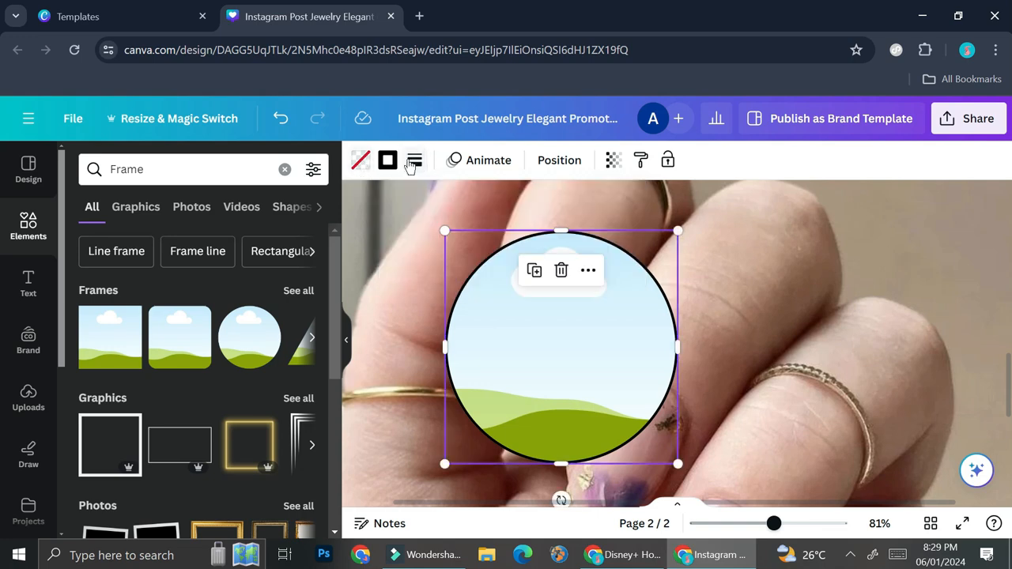
Step: Change the upper circle frame's border colour to green
{"action": "left_click", "coordinate": [388, 162]}
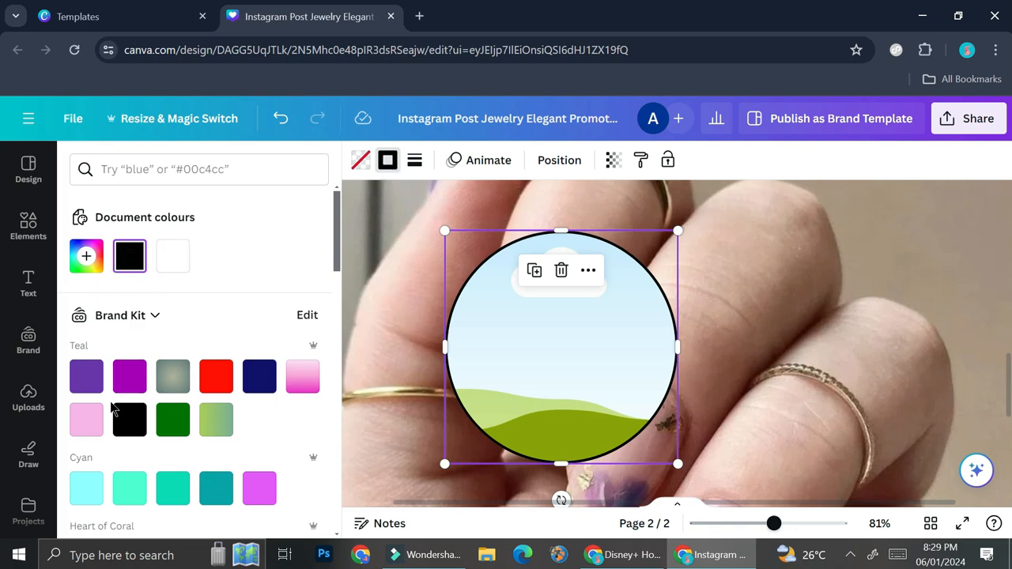
{"action": "left_click", "coordinate": [96, 423]}
{"action": "left_click", "coordinate": [122, 424]}
{"action": "left_click", "coordinate": [172, 420]}
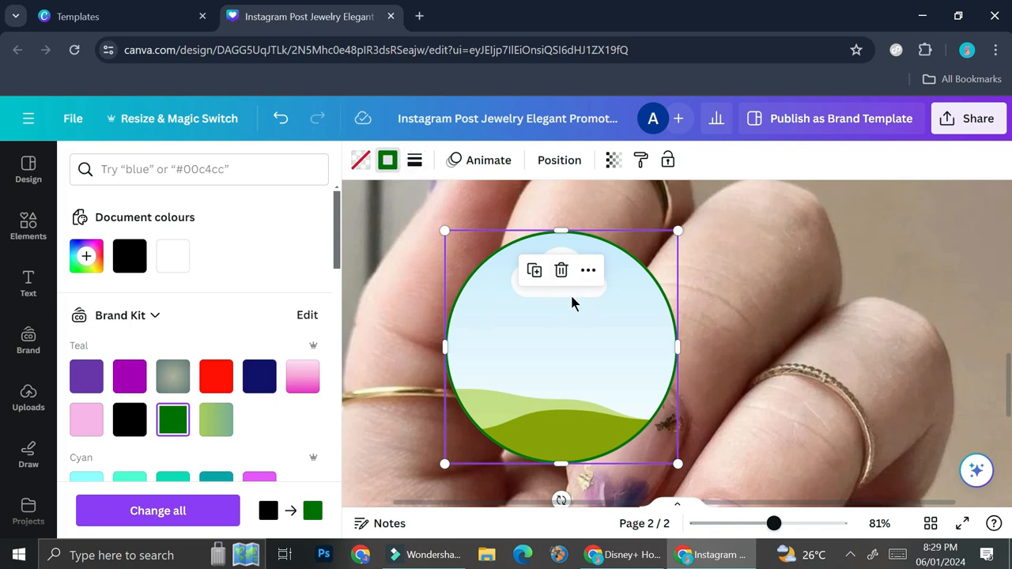
Step: Remove the border from the upper circle frame
{"action": "left_click", "coordinate": [364, 165]}
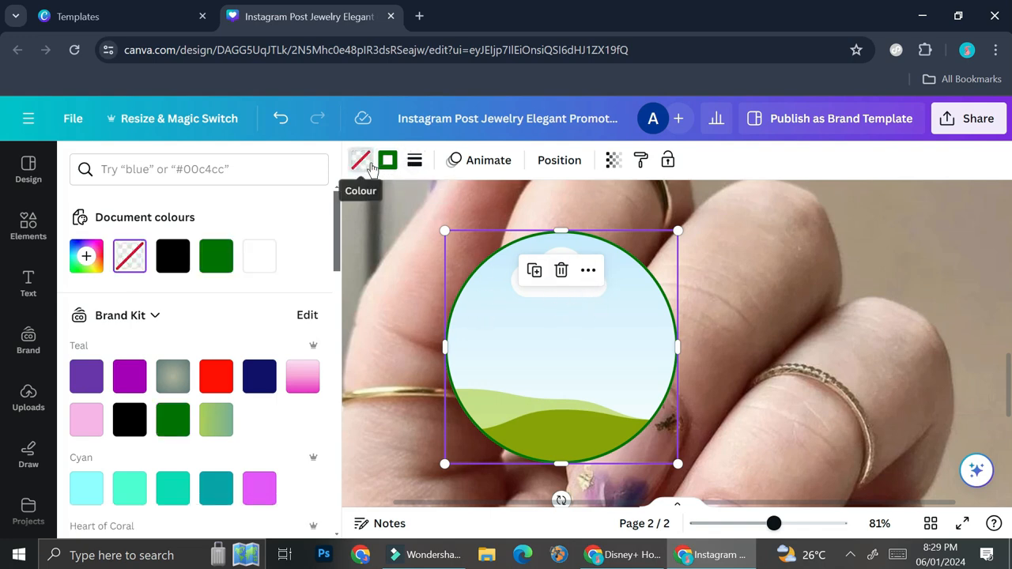
{"action": "left_click", "coordinate": [414, 160]}
{"action": "left_click", "coordinate": [436, 208]}
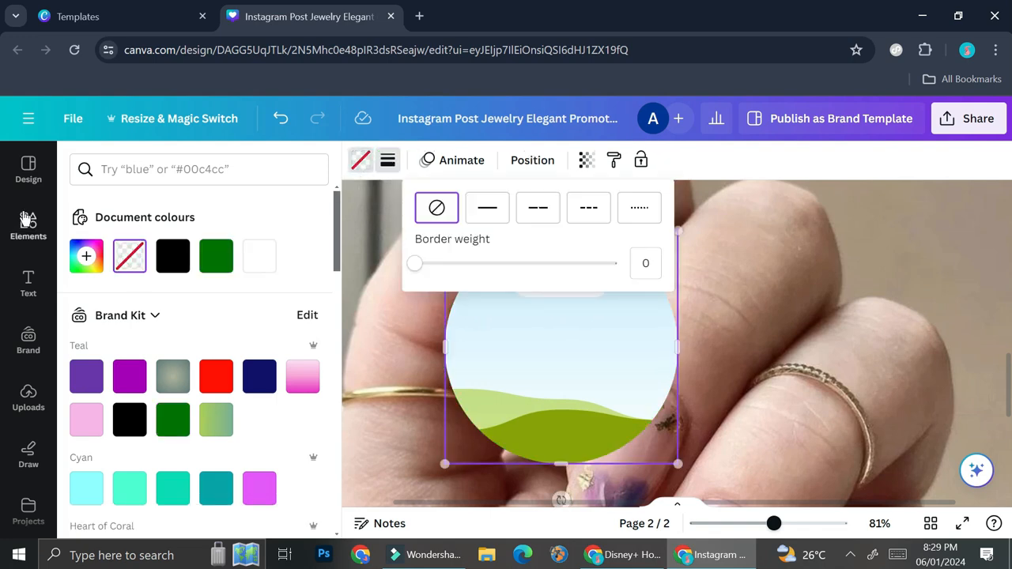
Step: Search elements for circle frame and add a sparkle circle outline graphic to page 2
{"action": "left_click", "coordinate": [26, 219]}
{"action": "left_click", "coordinate": [283, 169]}
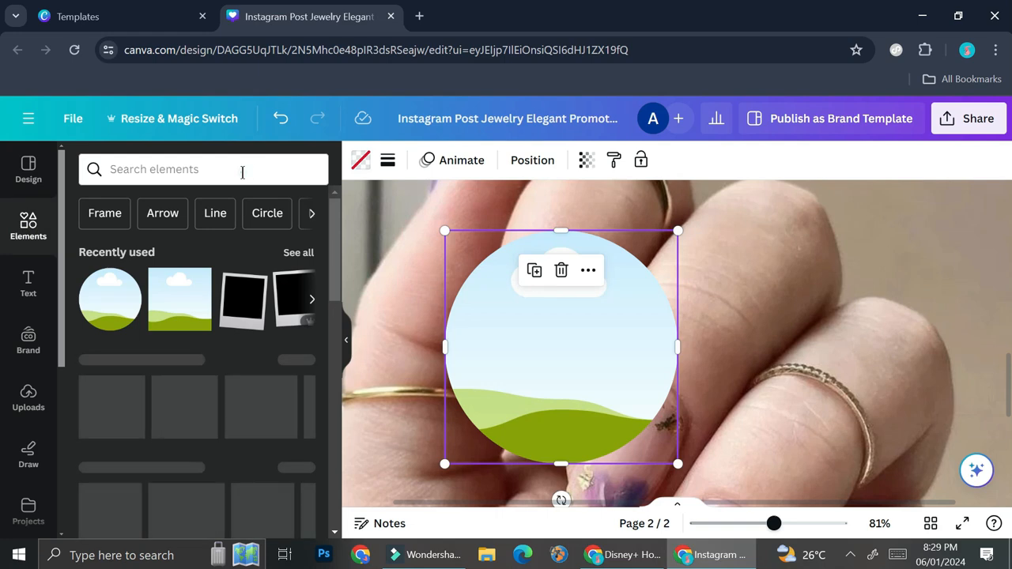
{"action": "left_click", "coordinate": [241, 172]}
{"action": "type", "text": "c"}
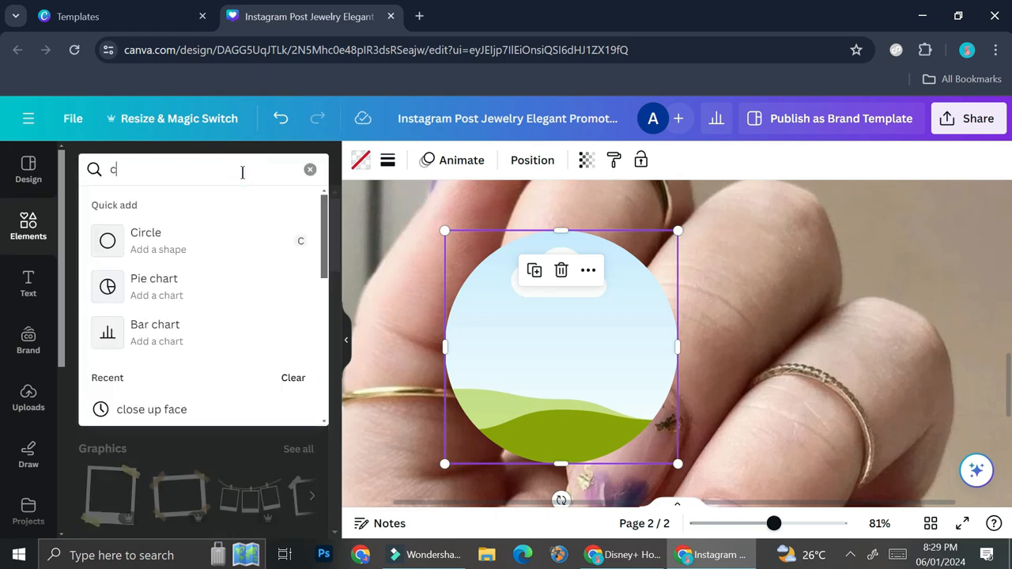
{"action": "type", "text": "ircle"}
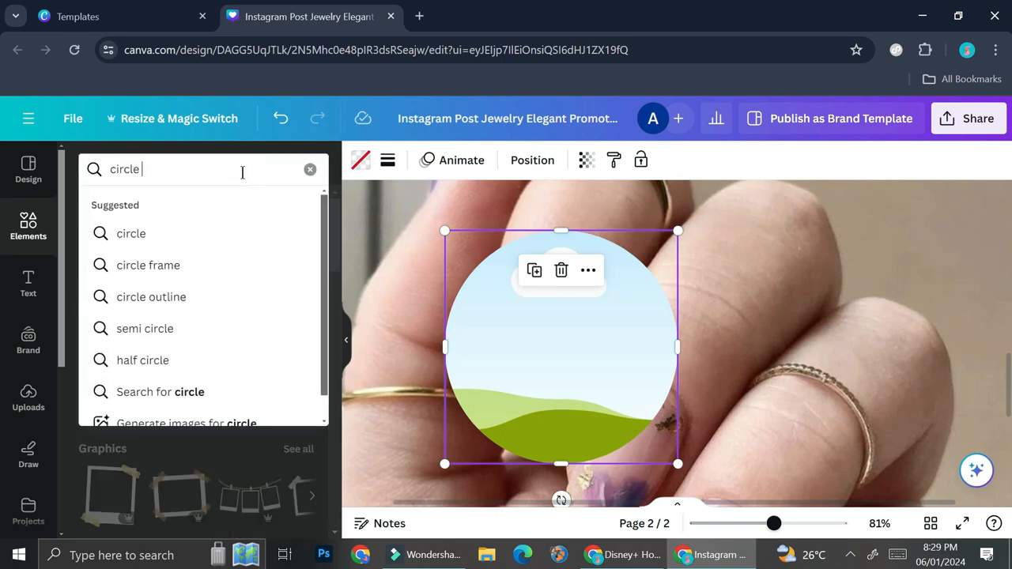
{"action": "left_click", "coordinate": [148, 265]}
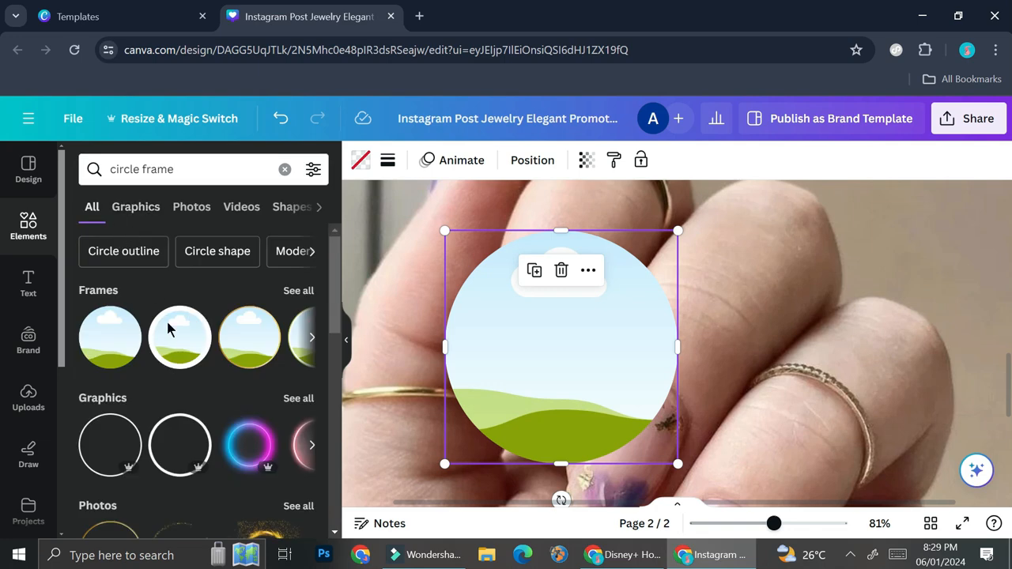
{"action": "left_click", "coordinate": [291, 398]}
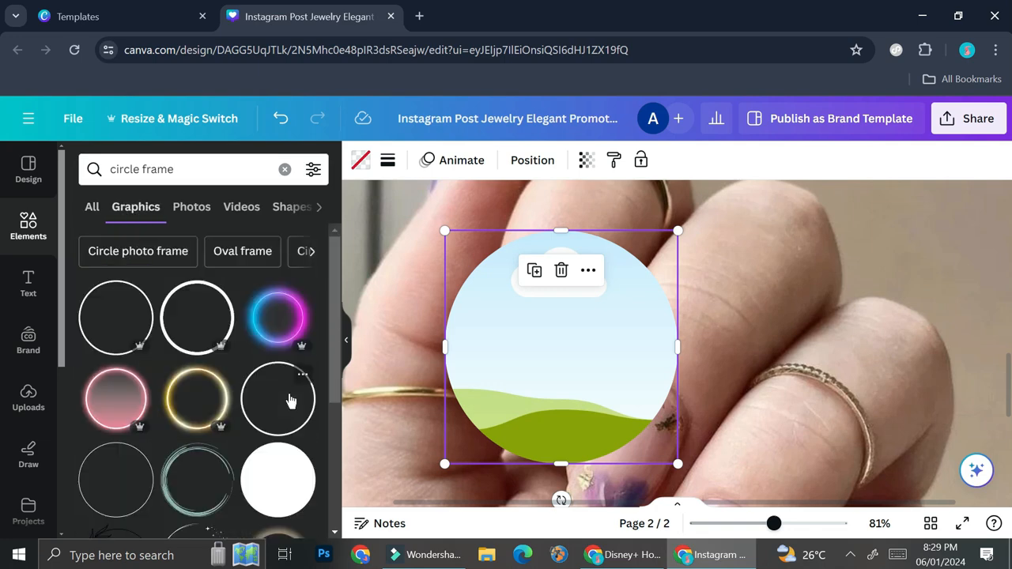
{"action": "scroll", "coordinate": [218, 399], "scroll_direction": "down", "scroll_amount": 1}
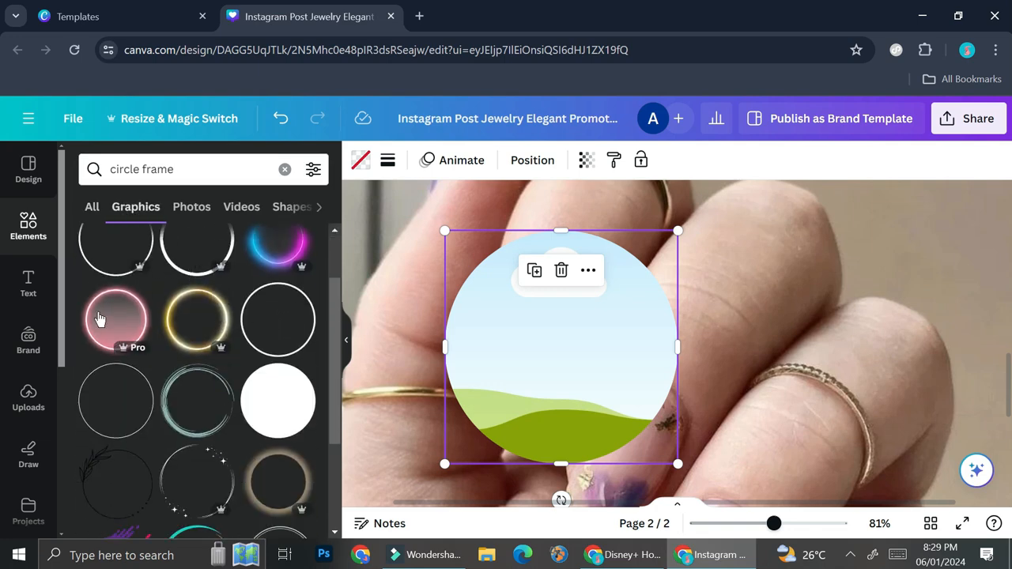
{"action": "scroll", "coordinate": [272, 405], "scroll_direction": "down", "scroll_amount": 1}
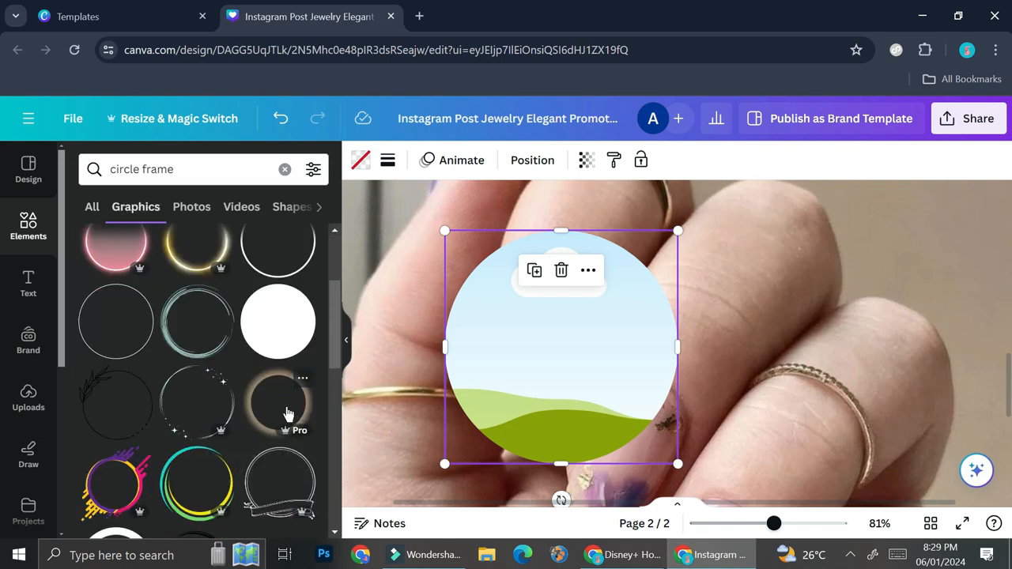
{"action": "left_click", "coordinate": [179, 412]}
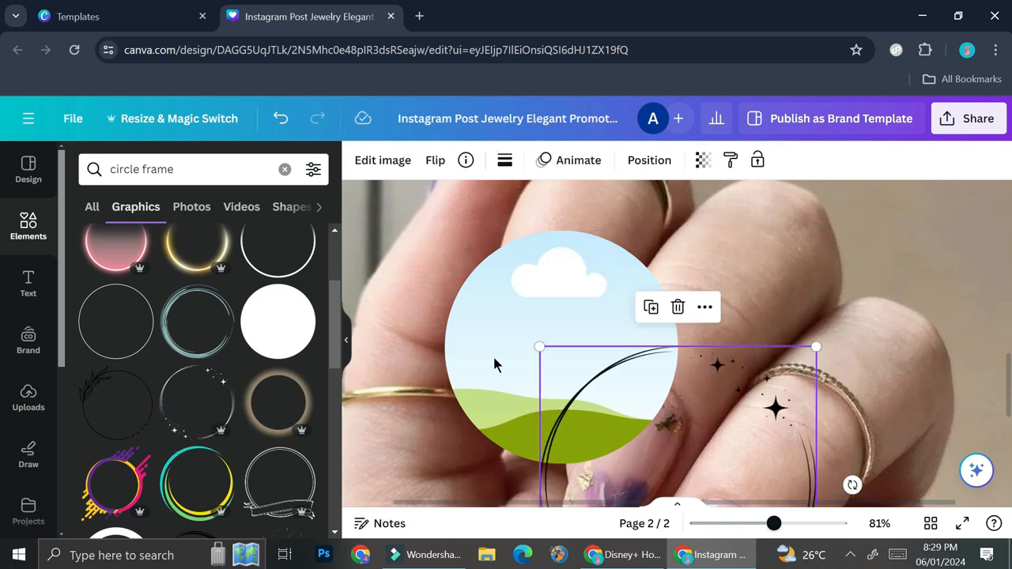
Step: Resize the sparkle circle outline to about 382 × 383 and fit it around the upper circle frame
{"action": "left_click_drag", "start_coordinate": [594, 410], "coordinate": [495, 260]}
{"action": "scroll", "coordinate": [595, 308], "scroll_direction": "down", "scroll_amount": 1}
{"action": "left_click_drag", "start_coordinate": [712, 414], "coordinate": [678, 387]}
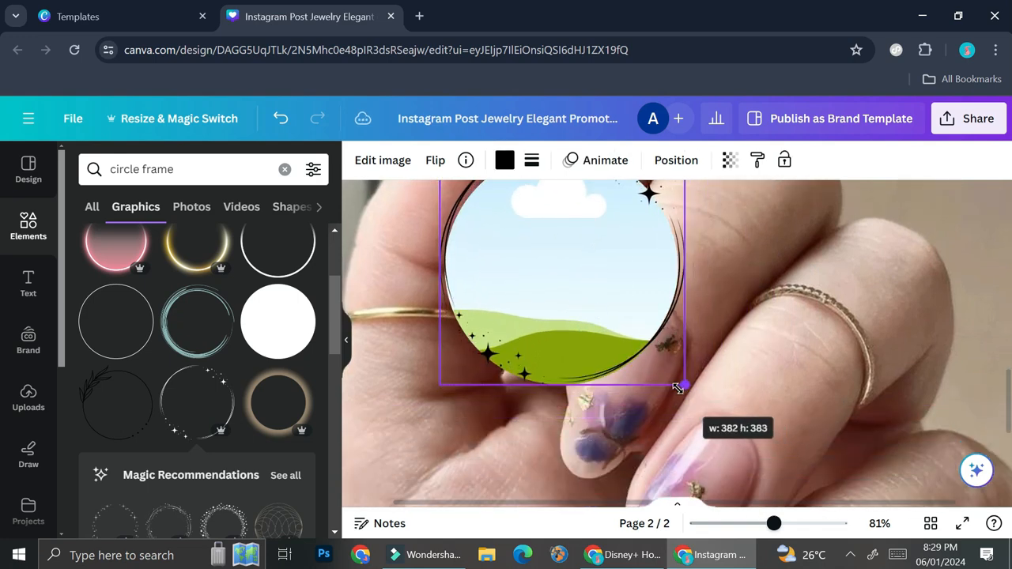
{"action": "left_click_drag", "start_coordinate": [612, 316], "coordinate": [606, 309]}
{"action": "scroll", "coordinate": [614, 314], "scroll_direction": "up", "scroll_amount": 2}
{"action": "left_click_drag", "start_coordinate": [682, 301], "coordinate": [677, 310]}
{"action": "left_click_drag", "start_coordinate": [593, 377], "coordinate": [598, 371]}
{"action": "scroll", "coordinate": [744, 315], "scroll_direction": "down", "scroll_amount": 2}
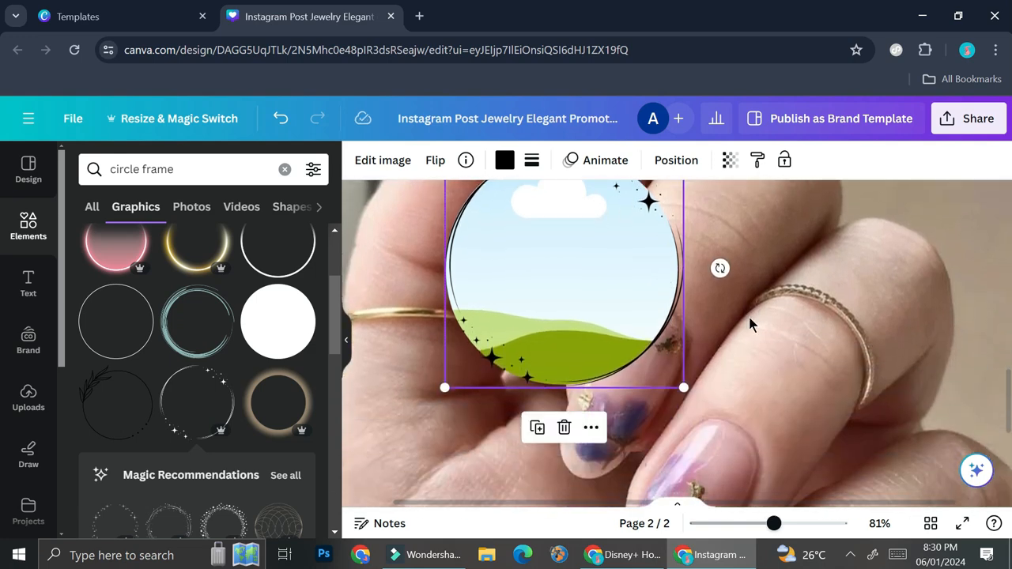
Step: Recolour the sparkle circle outline white
{"action": "left_click", "coordinate": [504, 160]}
{"action": "left_click", "coordinate": [167, 265]}
{"action": "scroll", "coordinate": [811, 335], "scroll_direction": "down", "scroll_amount": 3}
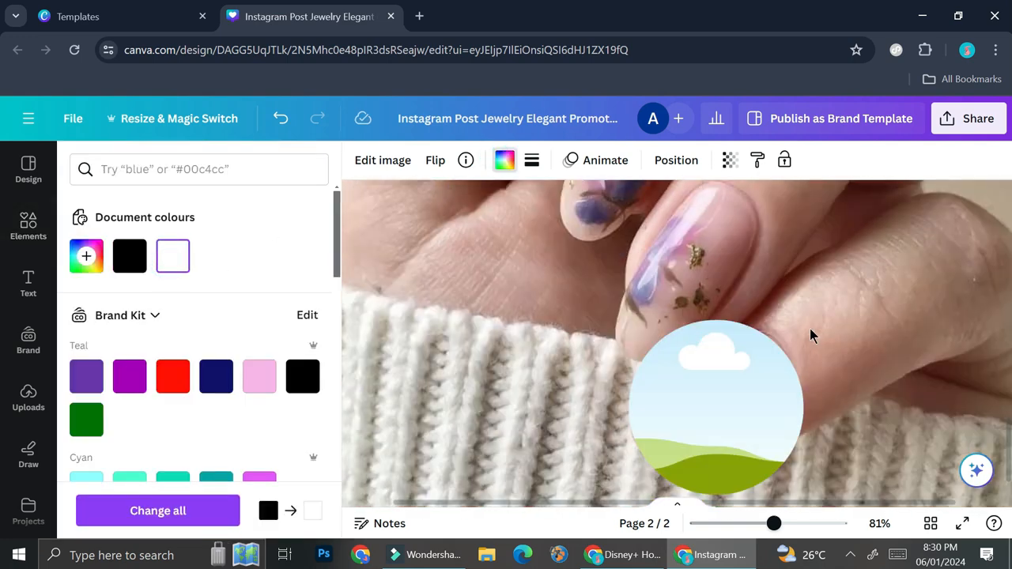
{"action": "scroll", "coordinate": [811, 335], "scroll_direction": "up", "scroll_amount": 2}
{"action": "scroll", "coordinate": [758, 381], "scroll_direction": "down", "scroll_amount": 2}
{"action": "scroll", "coordinate": [732, 393], "scroll_direction": "up", "scroll_amount": 3}
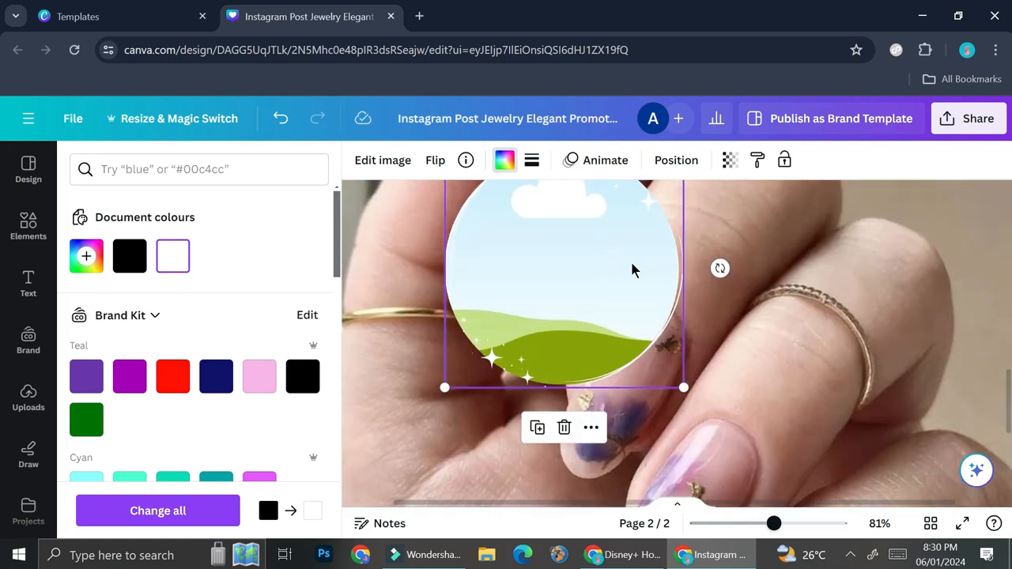
{"action": "scroll", "coordinate": [715, 323], "scroll_direction": "down", "scroll_amount": 4}
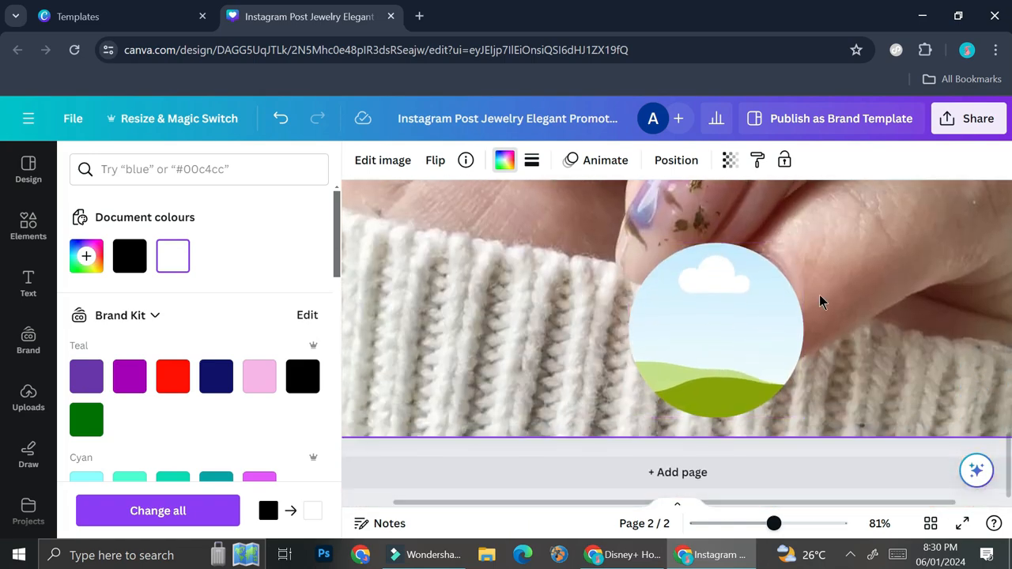
Step: Paste a copy of the sparkle outline and shrink it around the bottom circle frame
{"action": "key", "text": "ctrl+v"}
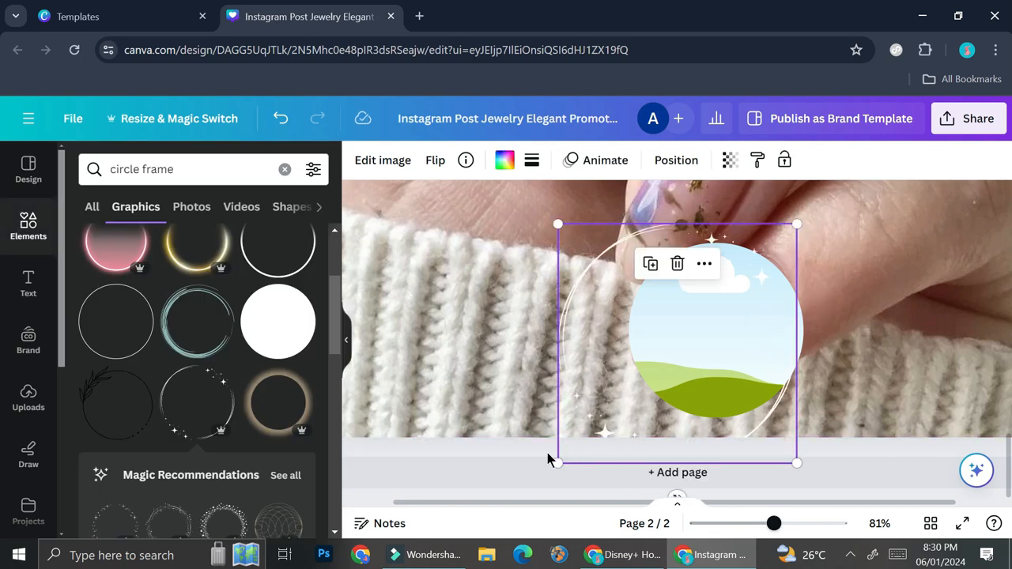
{"action": "left_click_drag", "start_coordinate": [556, 463], "coordinate": [630, 392]}
{"action": "left_click_drag", "start_coordinate": [708, 316], "coordinate": [710, 331]}
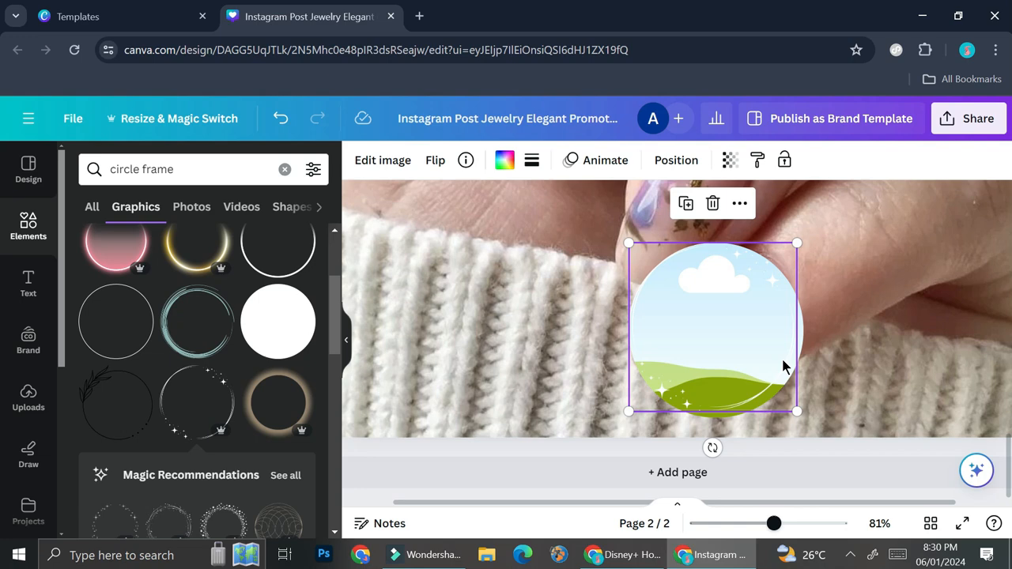
{"action": "left_click_drag", "start_coordinate": [796, 408], "coordinate": [802, 417]}
{"action": "left_click_drag", "start_coordinate": [756, 525], "coordinate": [745, 524]}
{"action": "scroll", "coordinate": [838, 376], "scroll_direction": "up", "scroll_amount": 3}
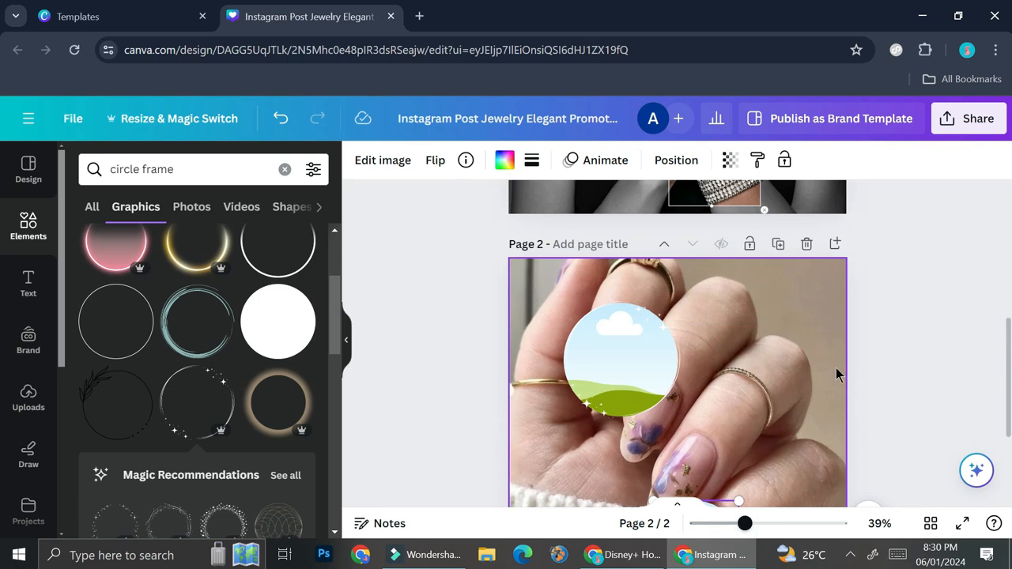
{"action": "scroll", "coordinate": [818, 403], "scroll_direction": "down", "scroll_amount": 2}
{"action": "left_click_drag", "start_coordinate": [745, 523], "coordinate": [717, 524]}
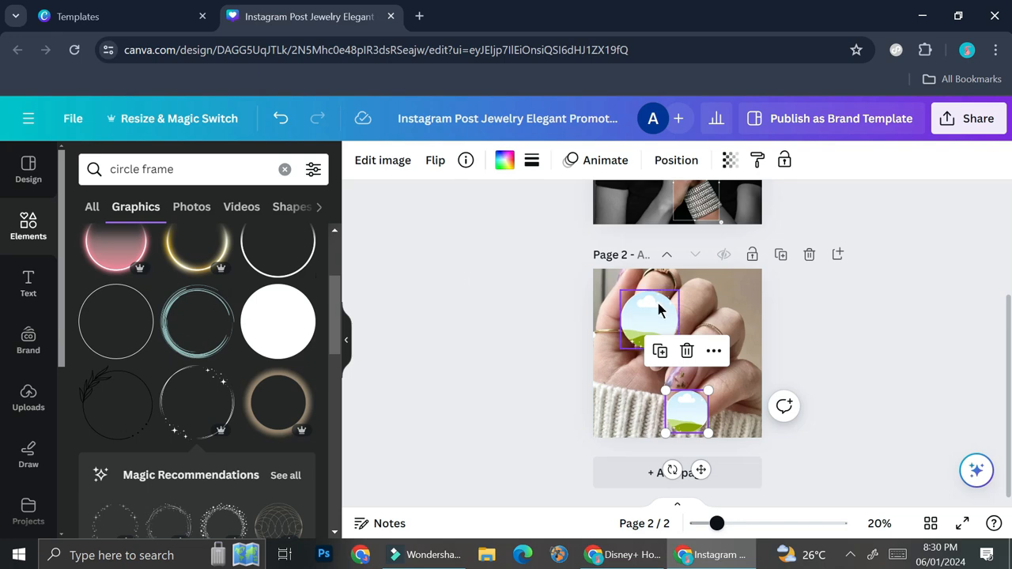
Step: Fill both circle frames with the uploaded nail close-up photo
{"action": "left_click", "coordinate": [32, 391]}
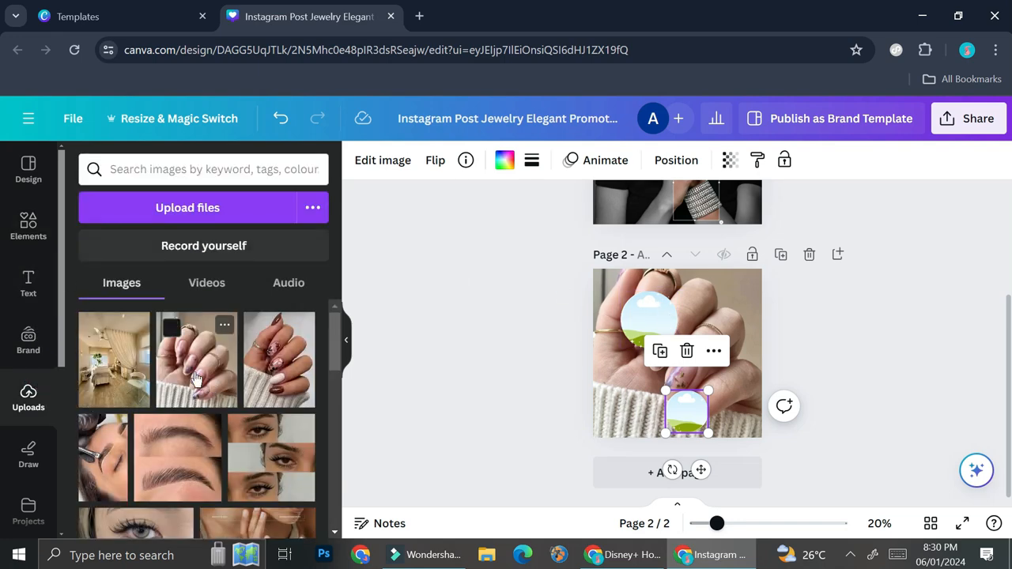
{"action": "left_click_drag", "start_coordinate": [196, 378], "coordinate": [656, 337]}
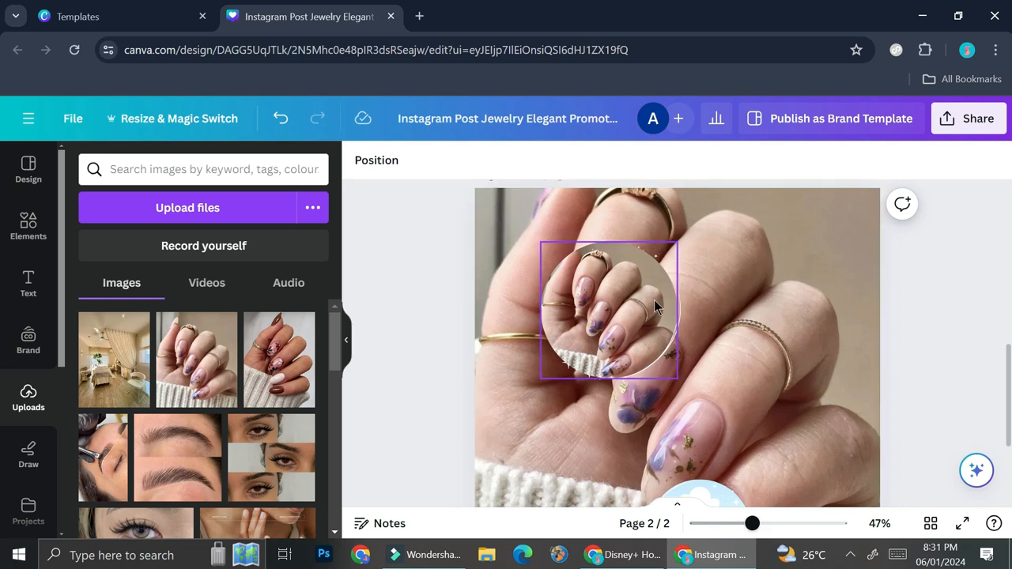
{"action": "scroll", "coordinate": [712, 325], "scroll_direction": "down", "scroll_amount": 2}
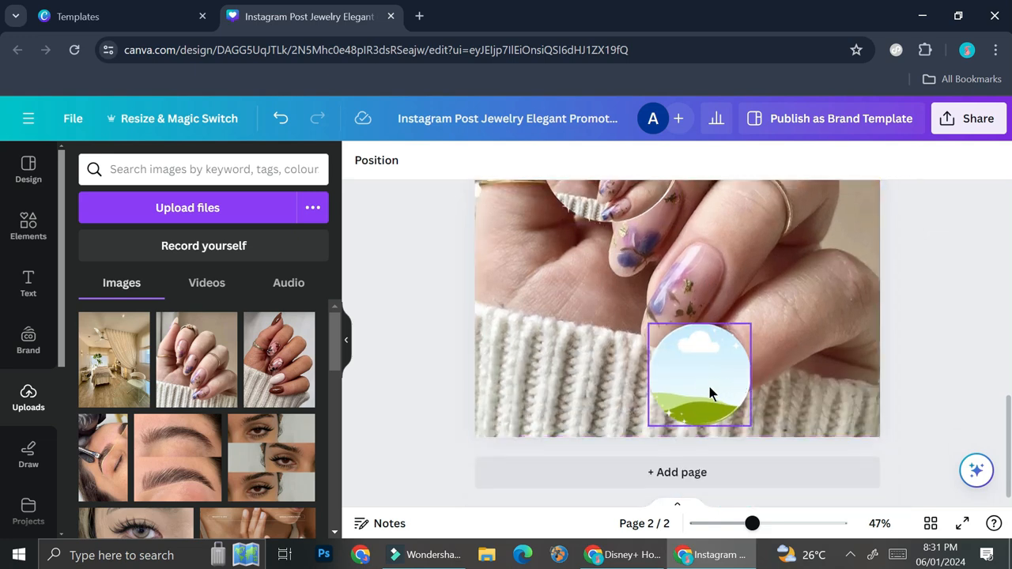
{"action": "left_click", "coordinate": [730, 399]}
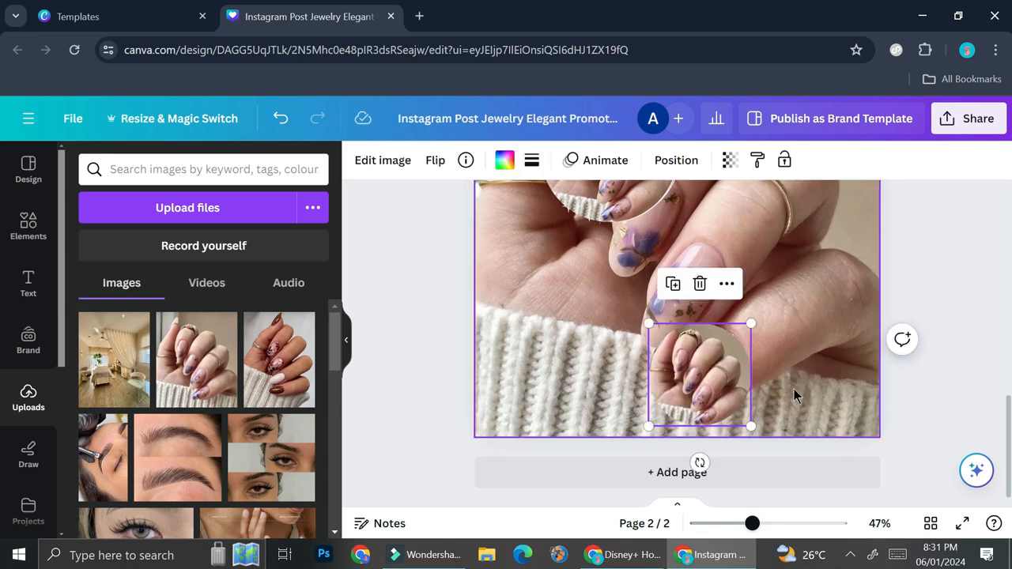
{"action": "scroll", "coordinate": [711, 340], "scroll_direction": "up", "scroll_amount": 2}
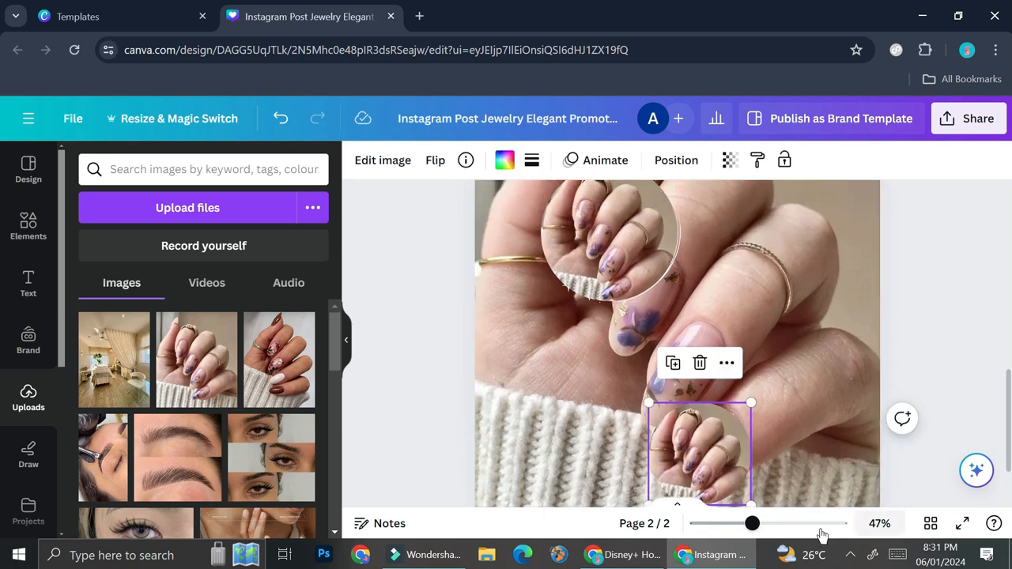
{"action": "left_click", "coordinate": [727, 524]}
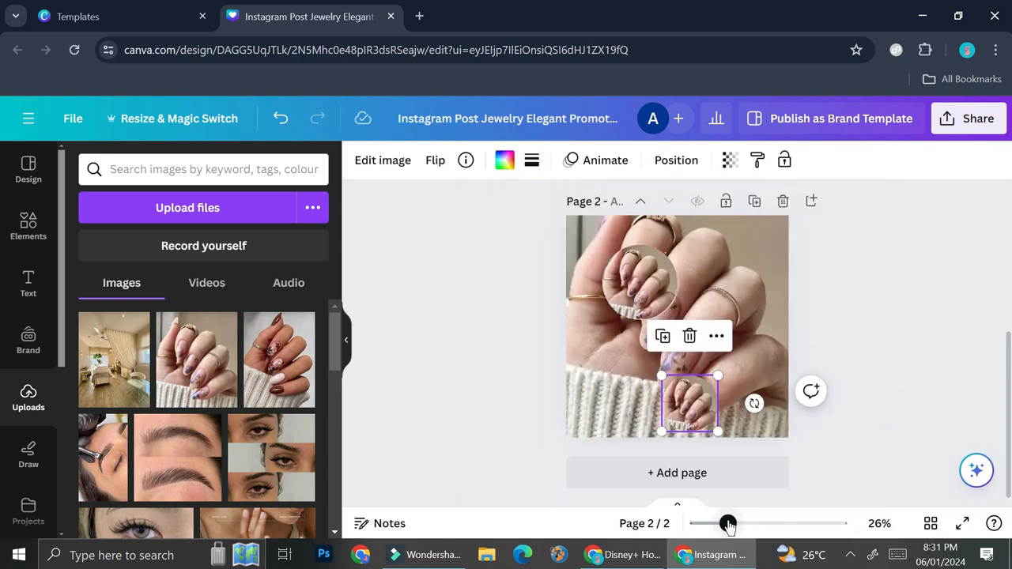
Step: Enlarge and reposition the photo inside the upper circle frame
{"action": "double_click", "coordinate": [647, 299]}
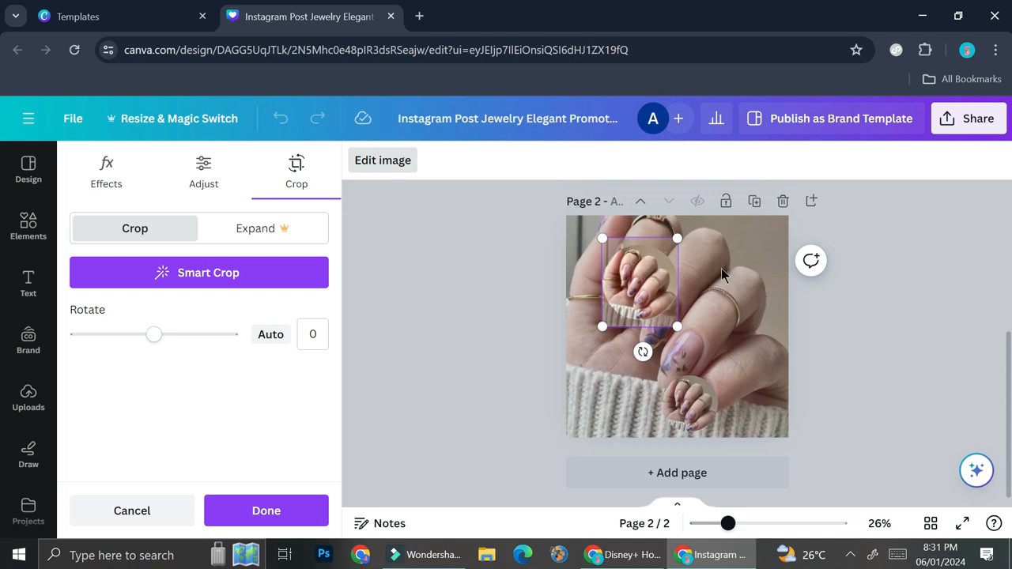
{"action": "left_click_drag", "start_coordinate": [604, 240], "coordinate": [590, 225]}
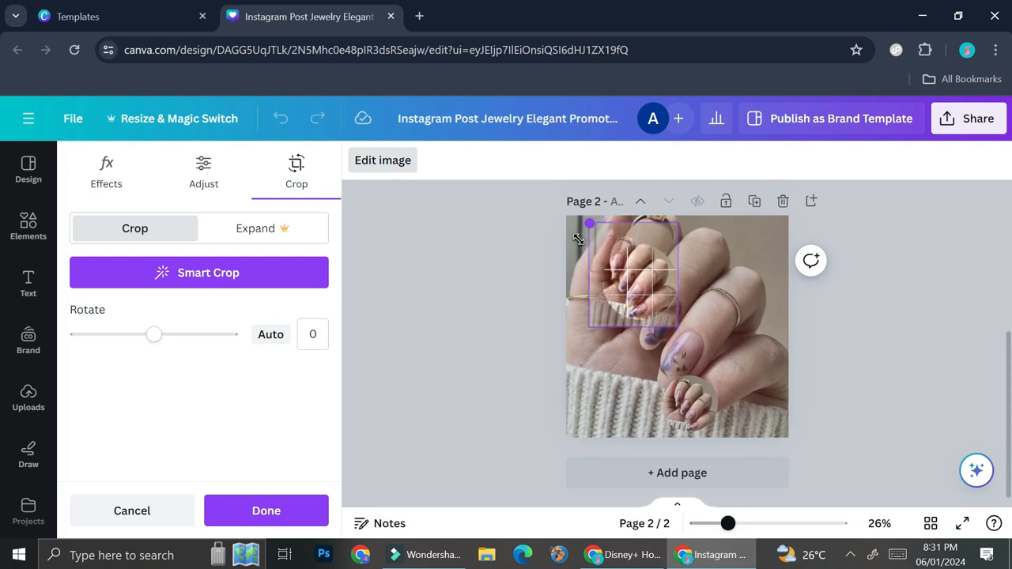
{"action": "left_click_drag", "start_coordinate": [677, 326], "coordinate": [773, 436]}
{"action": "left_click_drag", "start_coordinate": [770, 224], "coordinate": [801, 217]}
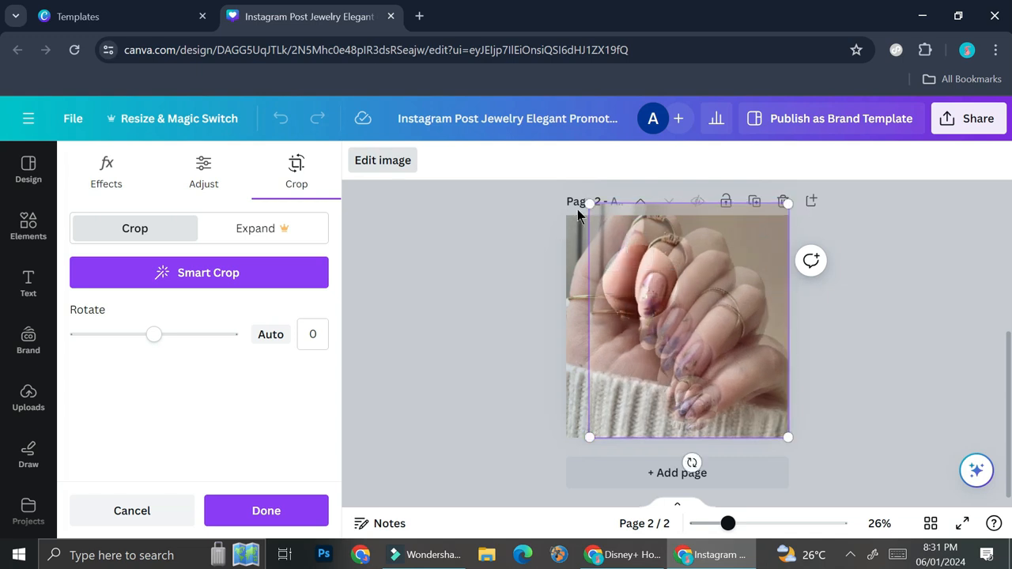
{"action": "left_click_drag", "start_coordinate": [588, 437], "coordinate": [558, 453]}
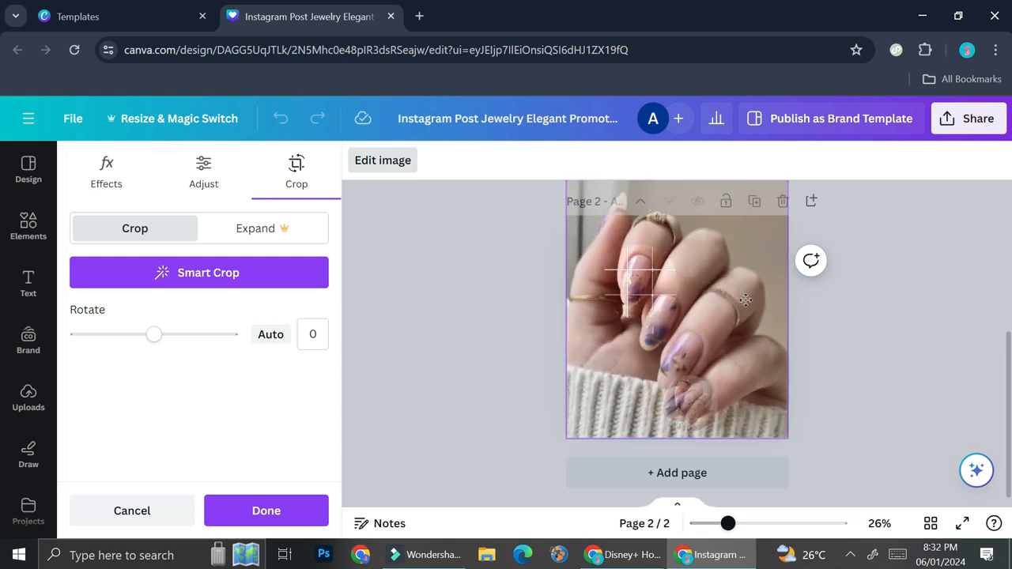
{"action": "left_click_drag", "start_coordinate": [746, 300], "coordinate": [746, 297]}
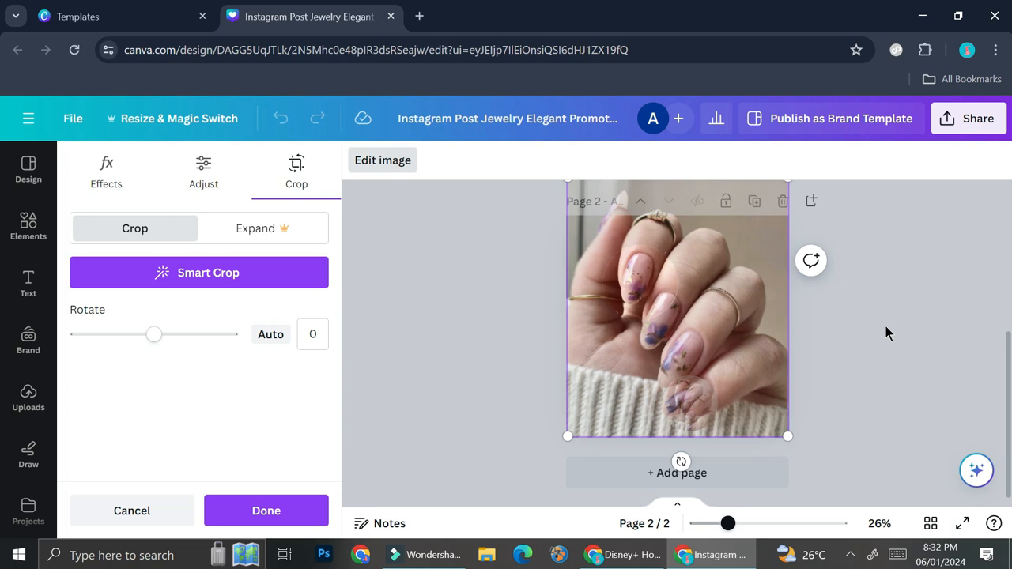
{"action": "left_click", "coordinate": [376, 162]}
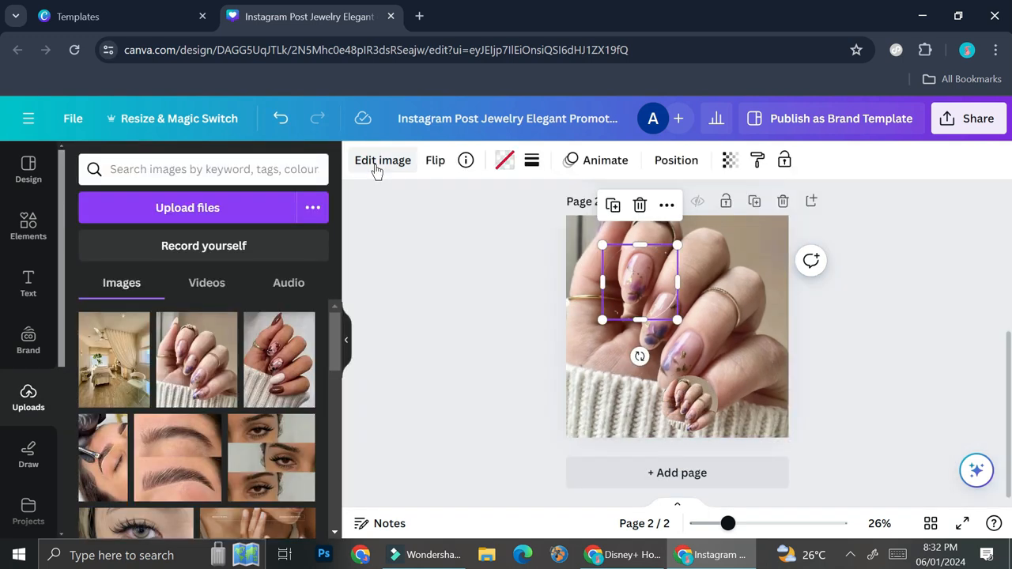
{"action": "left_click", "coordinate": [850, 321]}
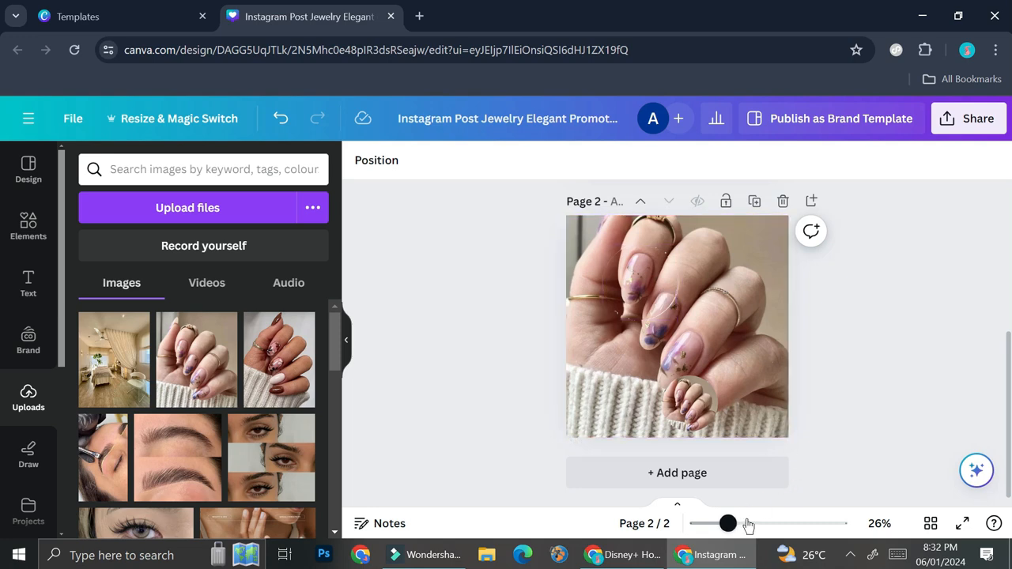
Step: Nudge the photo inside the upper circle frame slightly to the left
{"action": "left_click_drag", "start_coordinate": [734, 522], "coordinate": [748, 524]}
{"action": "scroll", "coordinate": [699, 319], "scroll_direction": "up", "scroll_amount": 1}
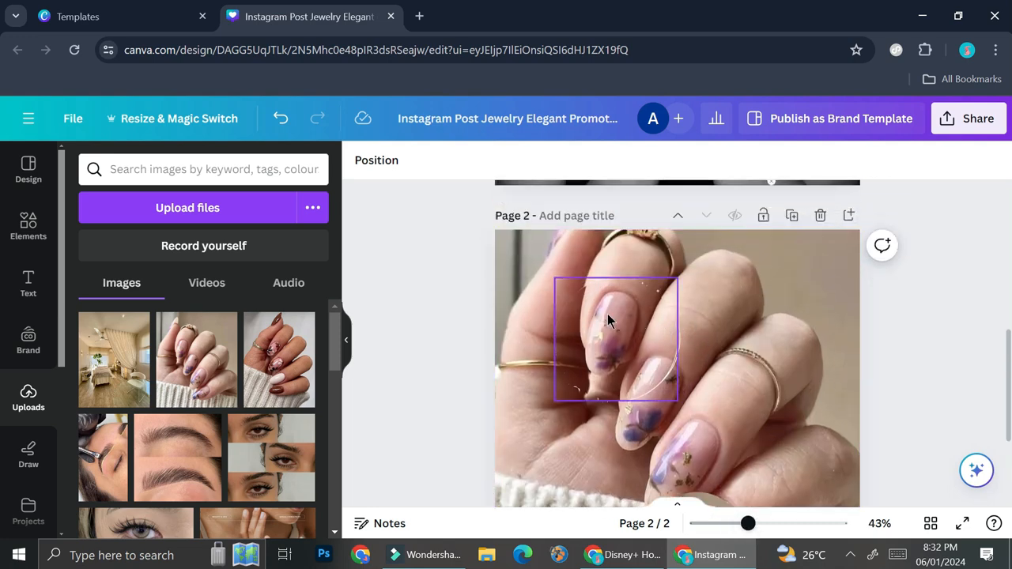
{"action": "double_click", "coordinate": [618, 325]}
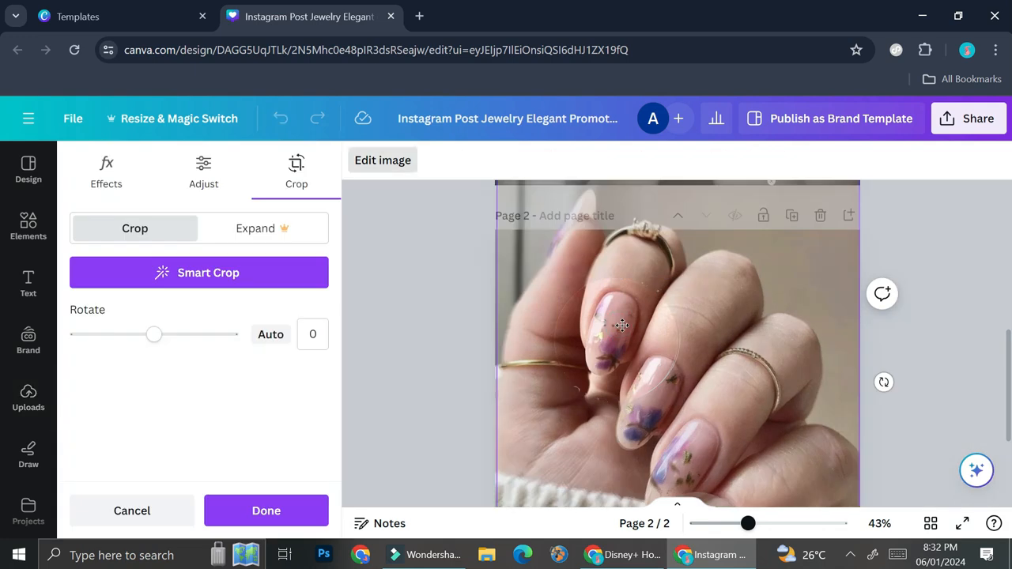
{"action": "left_click_drag", "start_coordinate": [607, 321], "coordinate": [603, 323]}
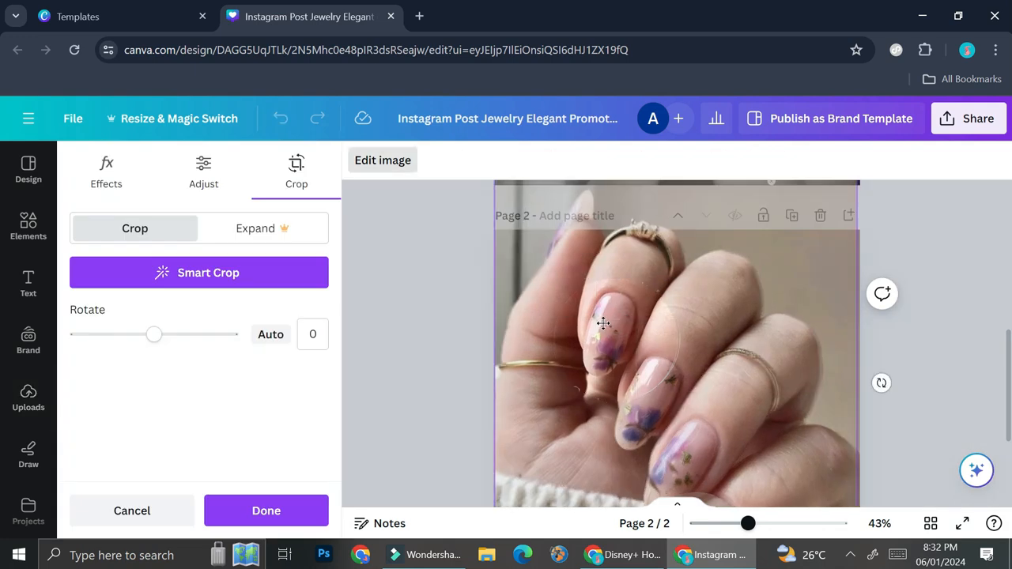
{"action": "left_click", "coordinate": [994, 332]}
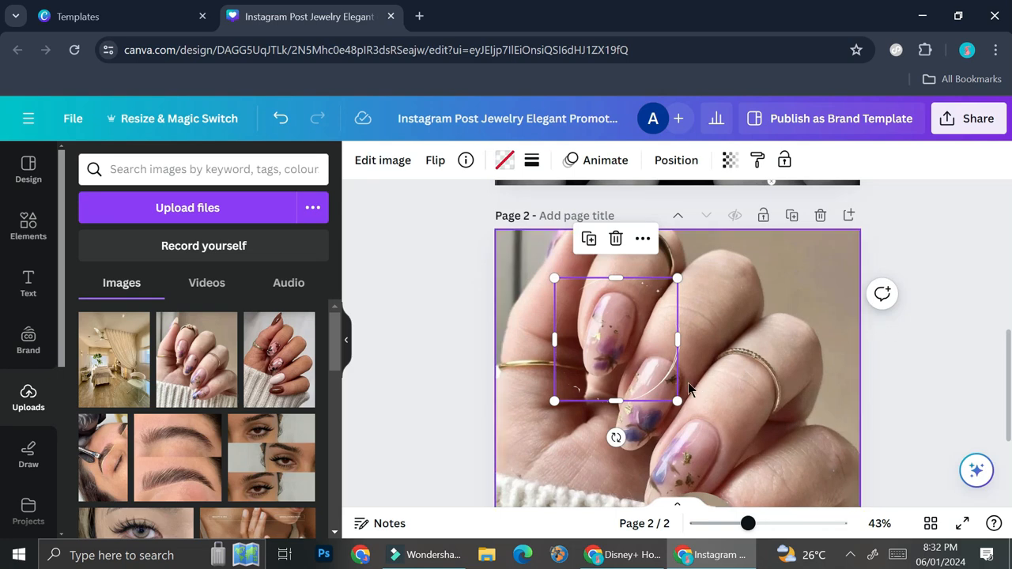
Step: Apply the Noir filter from the Mono filters to the large background photo on page 2
{"action": "scroll", "coordinate": [827, 393], "scroll_direction": "down", "scroll_amount": 3}
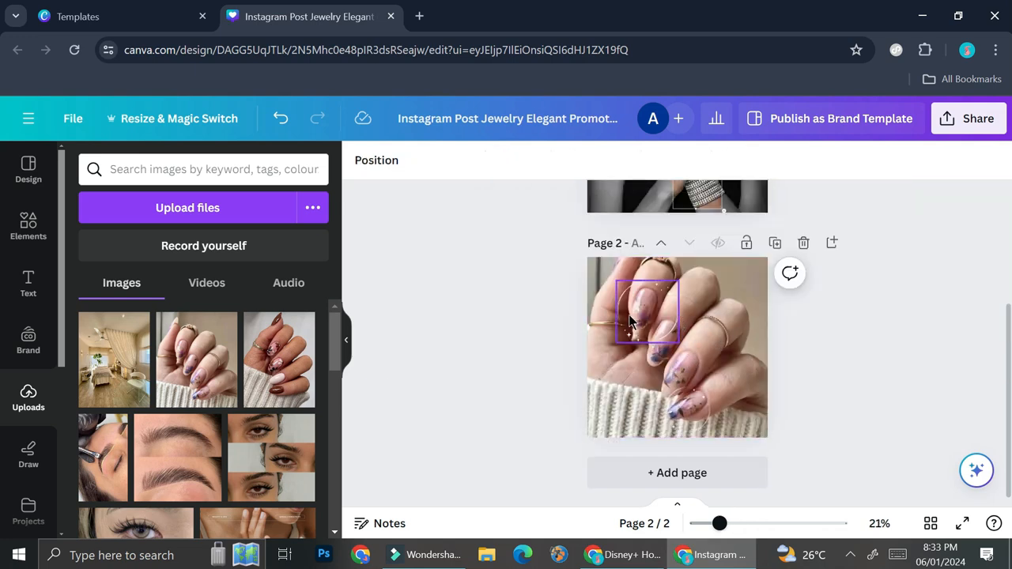
{"action": "left_click", "coordinate": [743, 524]}
{"action": "scroll", "coordinate": [680, 340], "scroll_direction": "down", "scroll_amount": 1}
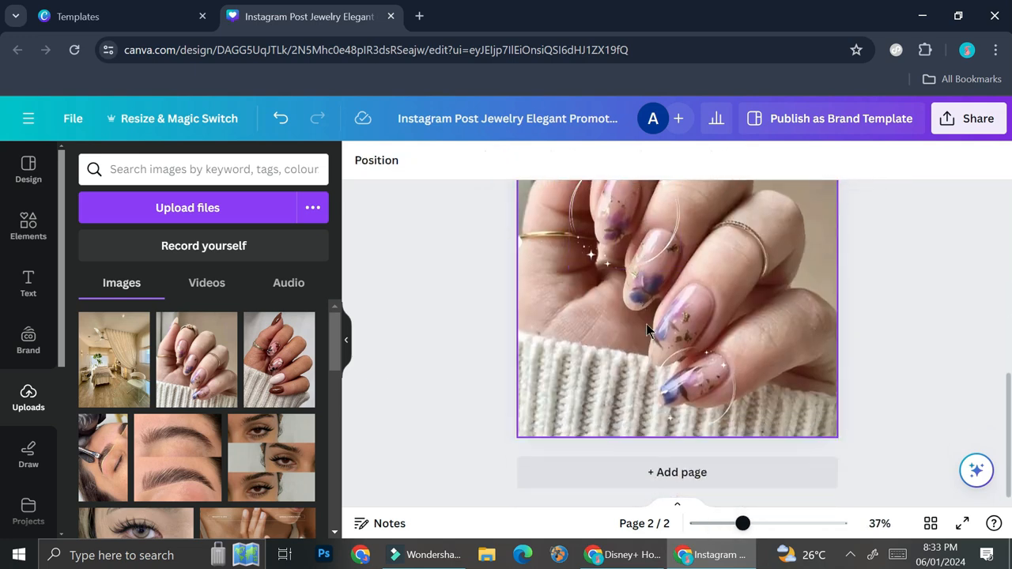
{"action": "scroll", "coordinate": [701, 319], "scroll_direction": "up", "scroll_amount": 1}
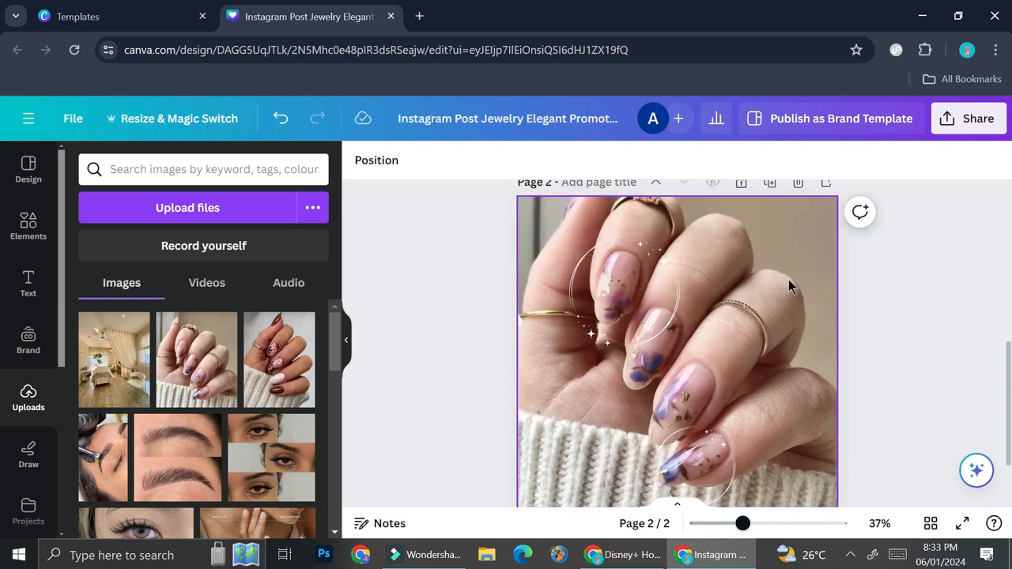
{"action": "left_click", "coordinate": [789, 281]}
{"action": "double_click", "coordinate": [789, 279]}
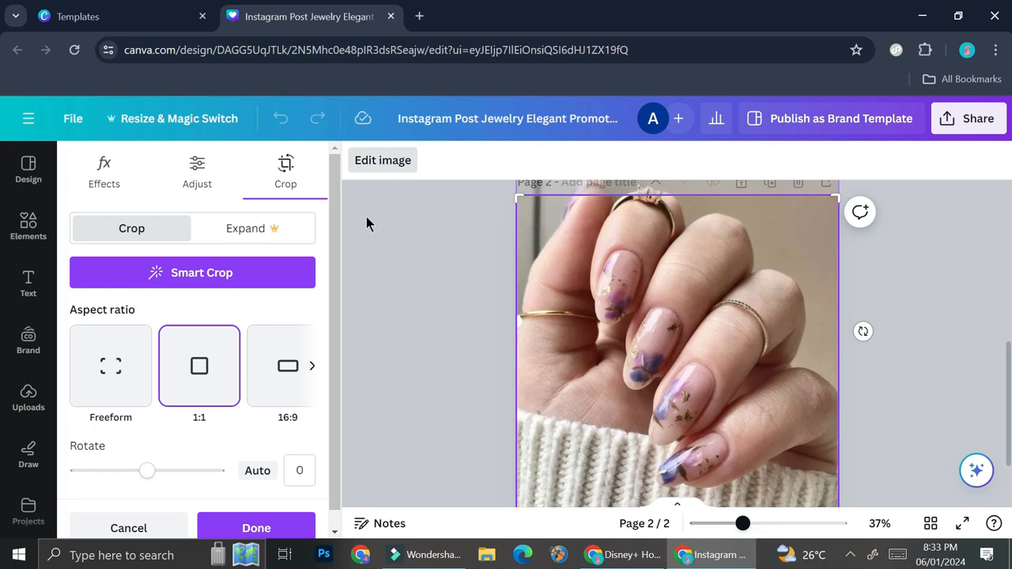
{"action": "left_click", "coordinate": [115, 186]}
{"action": "scroll", "coordinate": [237, 316], "scroll_direction": "down", "scroll_amount": 2}
{"action": "left_click", "coordinate": [295, 301]}
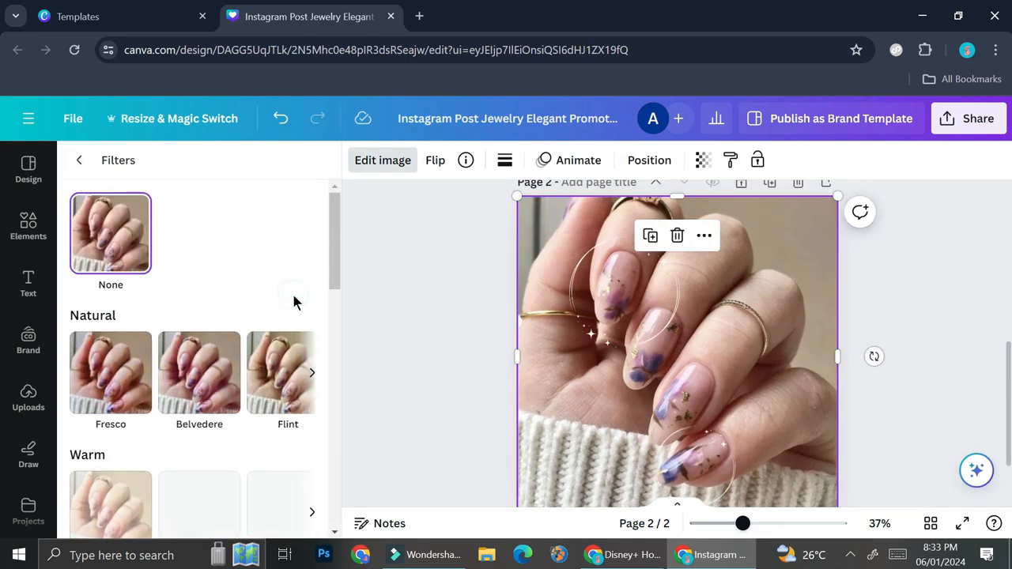
{"action": "scroll", "coordinate": [269, 316], "scroll_direction": "down", "scroll_amount": 3}
{"action": "scroll", "coordinate": [273, 314], "scroll_direction": "down", "scroll_amount": 7}
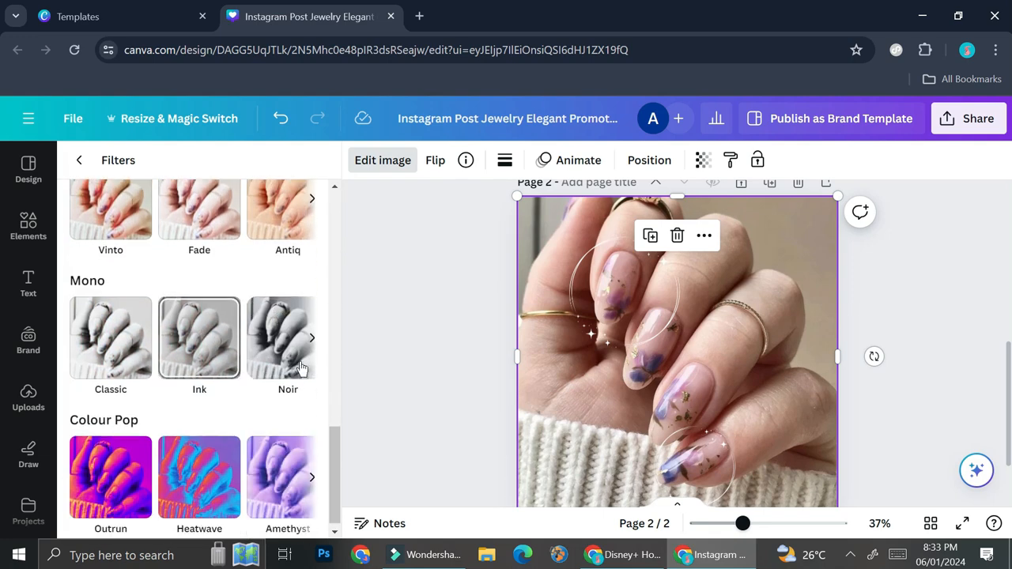
{"action": "left_click", "coordinate": [288, 336]}
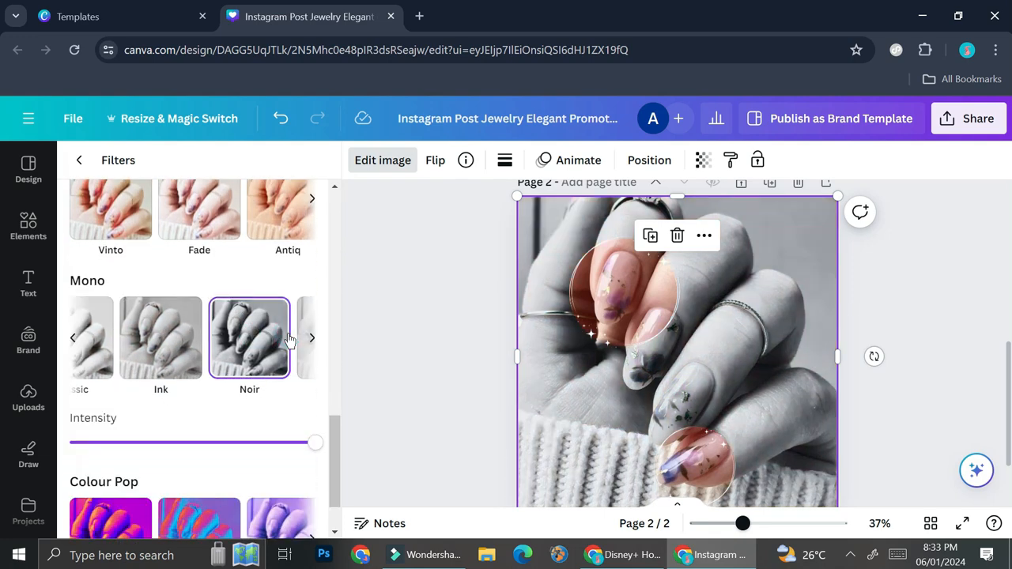
{"action": "scroll", "coordinate": [757, 350], "scroll_direction": "down", "scroll_amount": 2}
{"action": "scroll", "coordinate": [757, 345], "scroll_direction": "up", "scroll_amount": 2}
{"action": "scroll", "coordinate": [273, 333], "scroll_direction": "down", "scroll_amount": 1}
{"action": "left_click", "coordinate": [249, 272]}
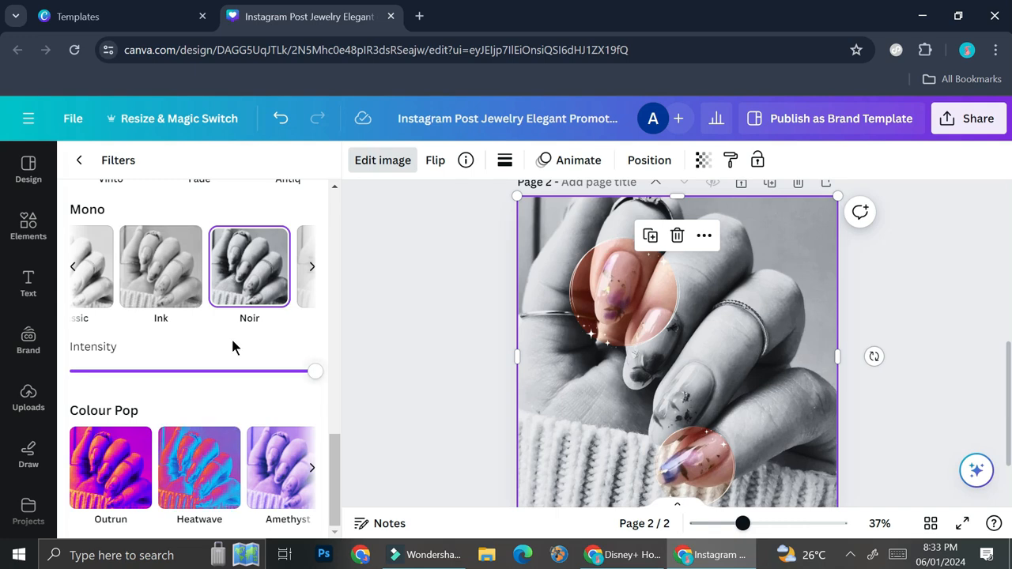
{"action": "left_click", "coordinate": [79, 160]}
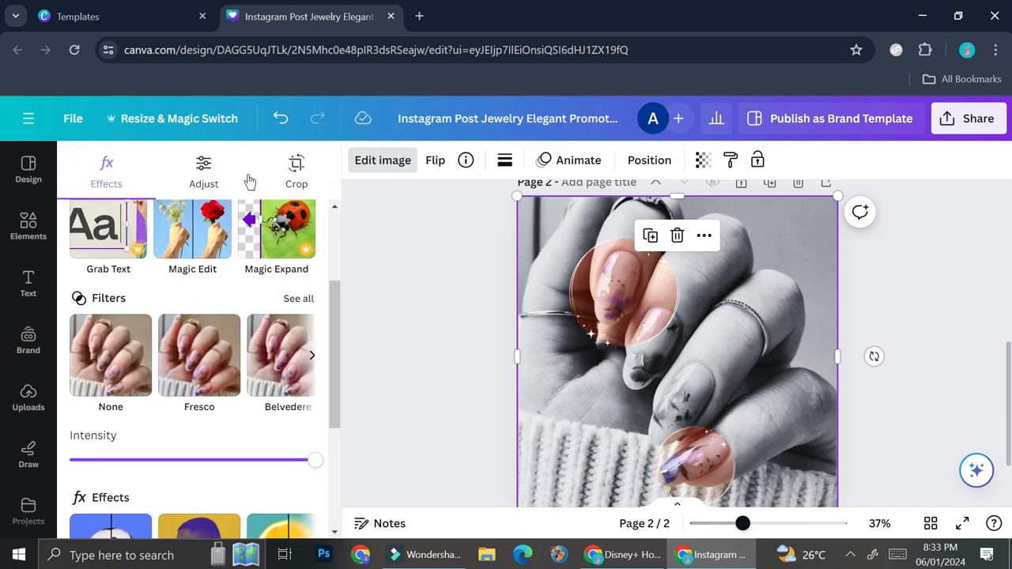
Step: Adjust the background photo with brightness -40, contrast 21 and highlights -24
{"action": "left_click", "coordinate": [207, 169]}
{"action": "scroll", "coordinate": [214, 332], "scroll_direction": "down", "scroll_amount": 4}
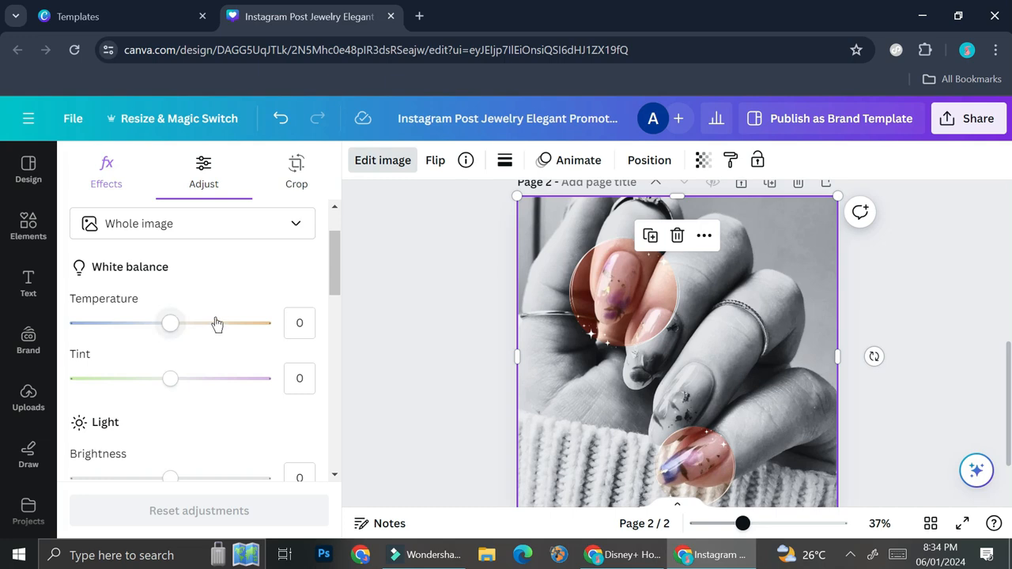
{"action": "left_click_drag", "start_coordinate": [170, 320], "coordinate": [130, 324]}
{"action": "left_click_drag", "start_coordinate": [164, 381], "coordinate": [193, 400]}
{"action": "mouse_move", "coordinate": [148, 436]}
{"action": "left_mouse_down"}
{"action": "mouse_move", "coordinate": [135, 429]}
{"action": "mouse_move", "coordinate": [146, 430]}
{"action": "left_mouse_up"}
{"action": "scroll", "coordinate": [475, 373], "scroll_direction": "down", "scroll_amount": 2}
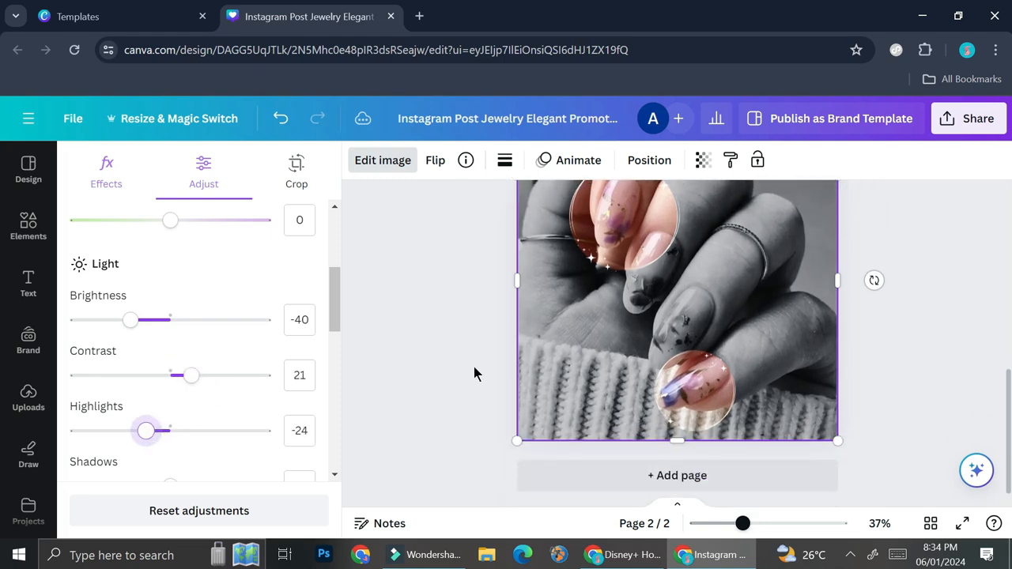
Step: Download only page 2 of the design as a PNG
{"action": "left_click_drag", "start_coordinate": [743, 523], "coordinate": [719, 526]}
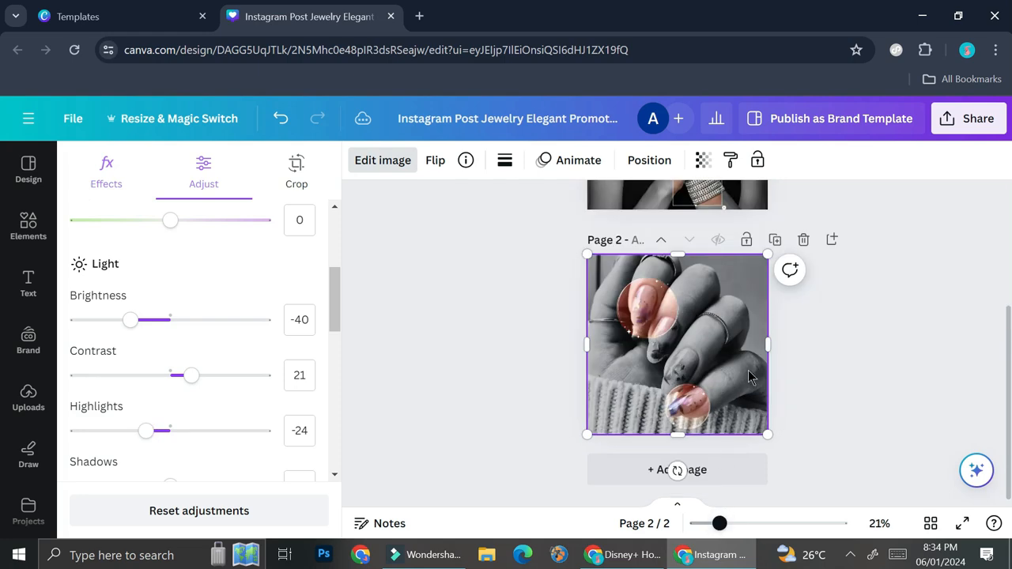
{"action": "scroll", "coordinate": [751, 375], "scroll_direction": "up", "scroll_amount": 1}
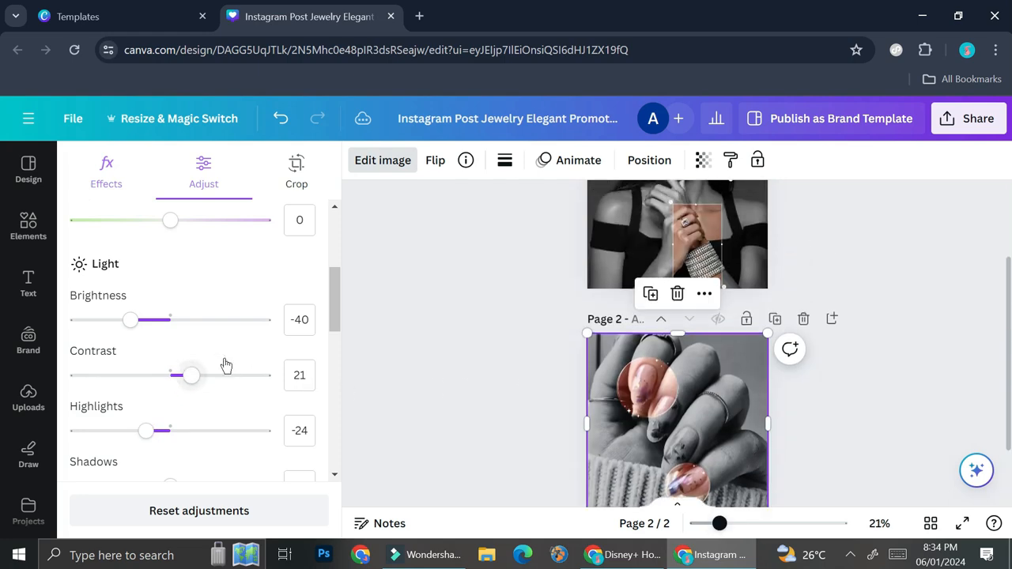
{"action": "scroll", "coordinate": [738, 404], "scroll_direction": "down", "scroll_amount": 1}
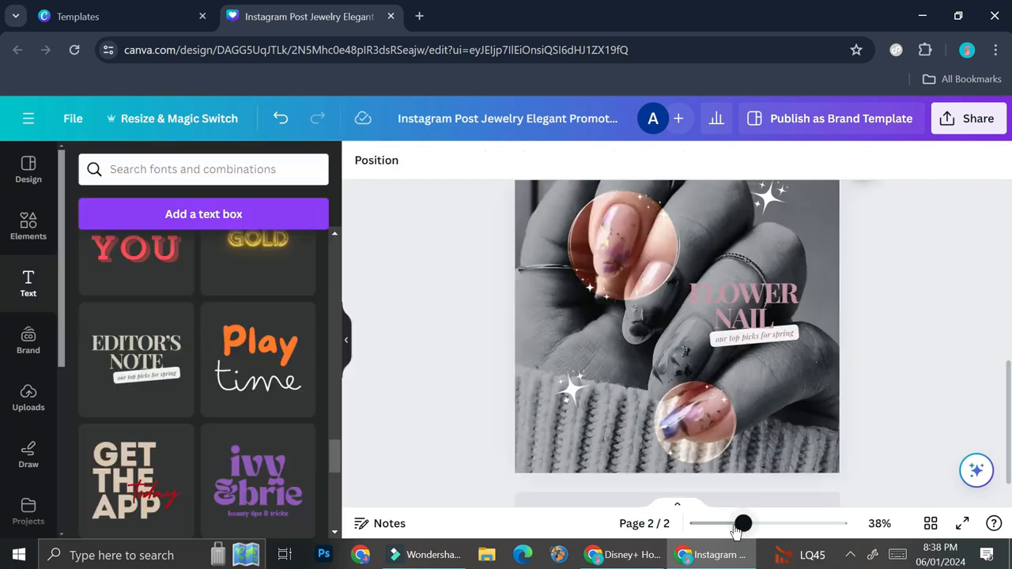
{"action": "scroll", "coordinate": [759, 294], "scroll_direction": "down", "scroll_amount": 2}
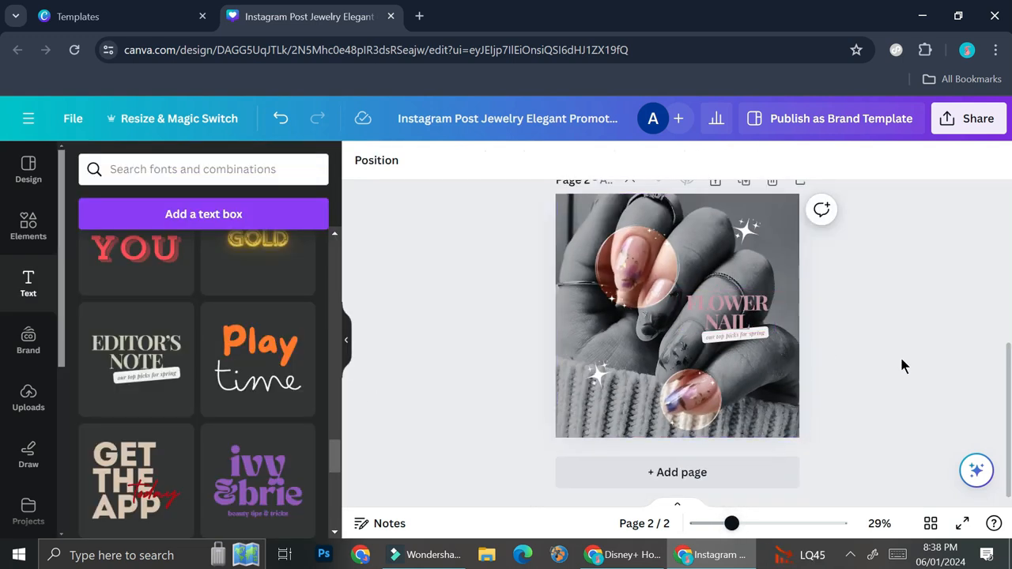
{"action": "left_click", "coordinate": [980, 125]}
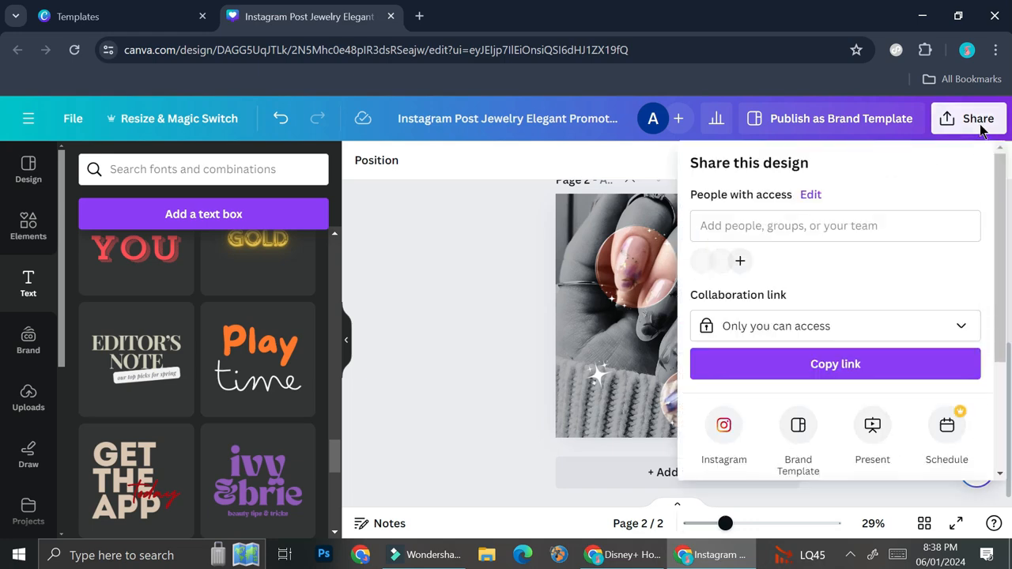
{"action": "scroll", "coordinate": [836, 348], "scroll_direction": "down", "scroll_amount": 2}
{"action": "left_click", "coordinate": [830, 350]}
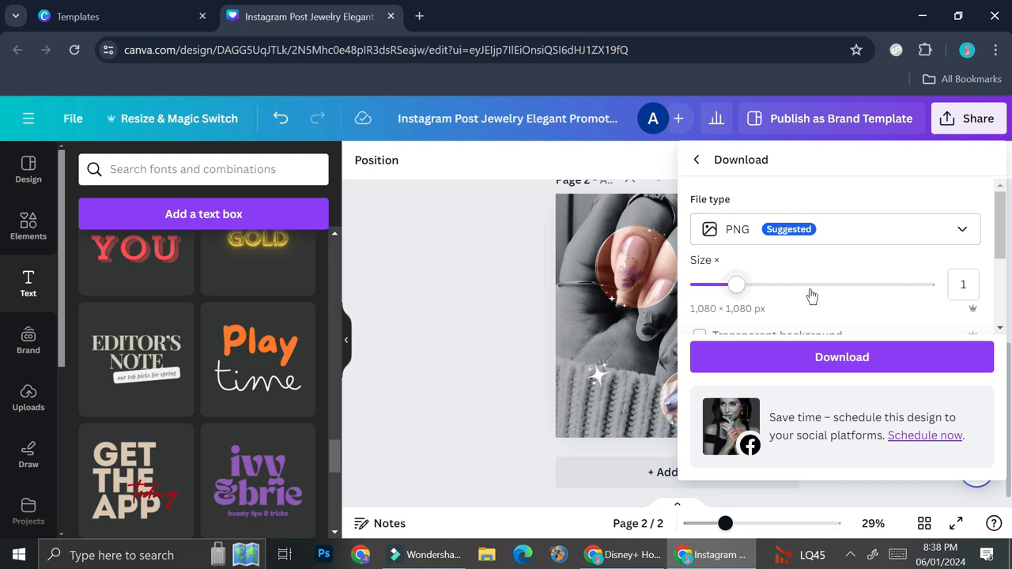
{"action": "scroll", "coordinate": [806, 296], "scroll_direction": "down", "scroll_amount": 2}
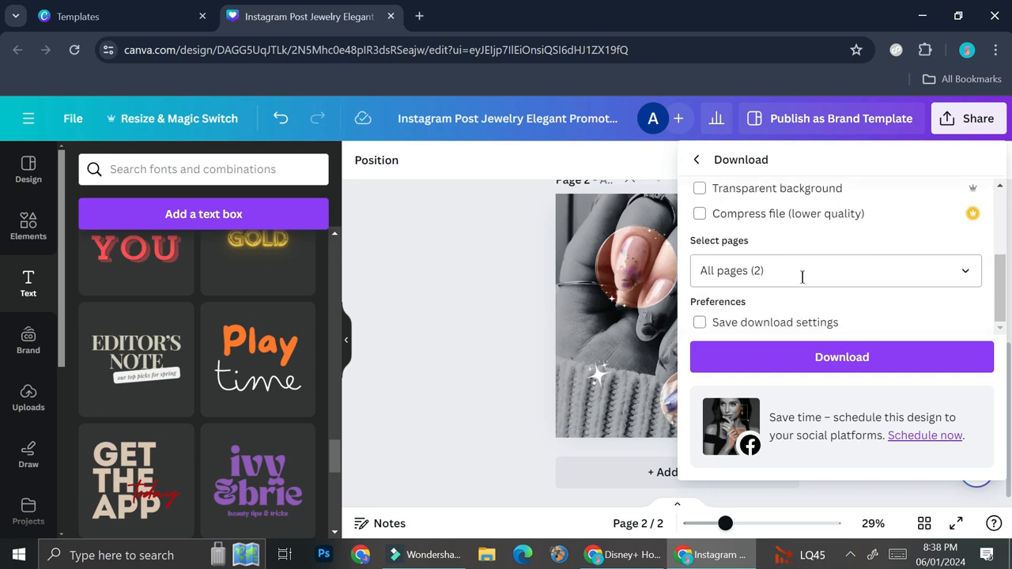
{"action": "left_click", "coordinate": [802, 274]}
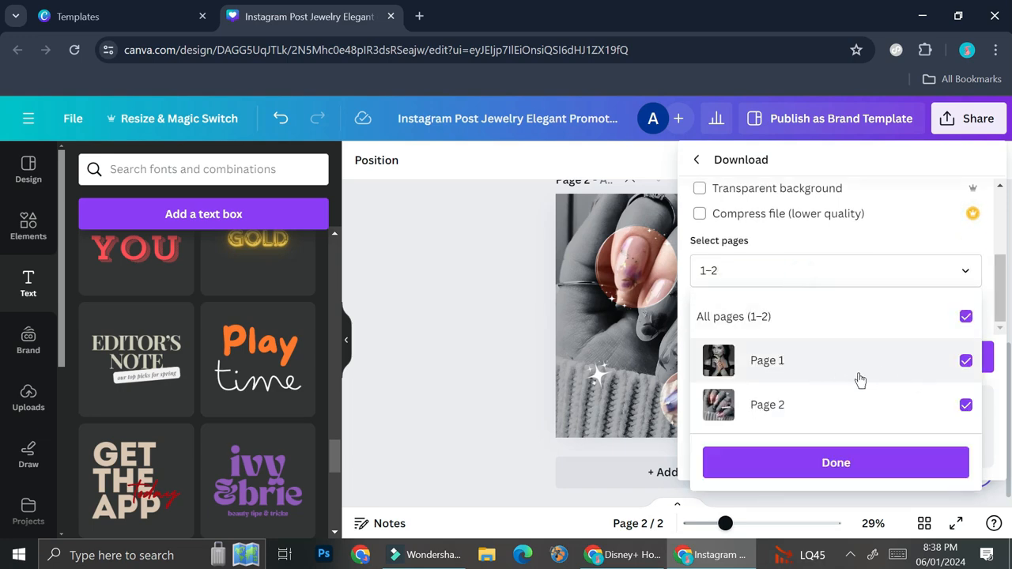
{"action": "left_click", "coordinate": [965, 362]}
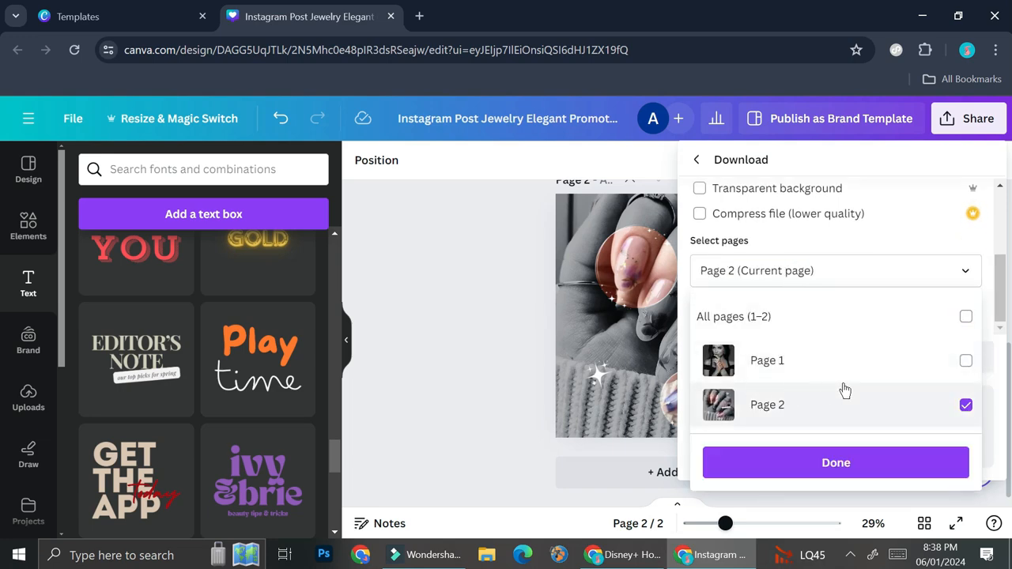
{"action": "left_click", "coordinate": [807, 465]}
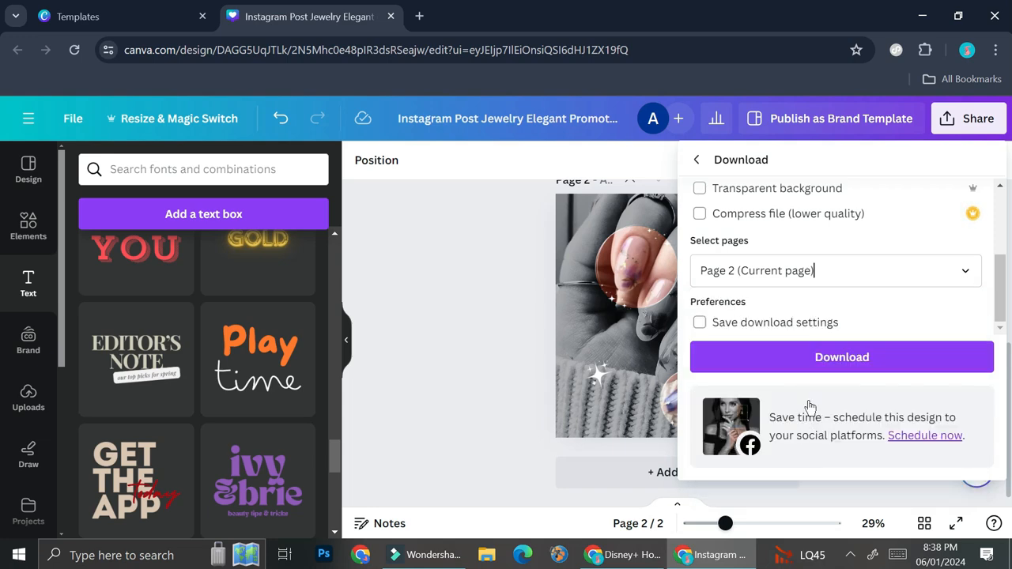
{"action": "left_click", "coordinate": [822, 364]}
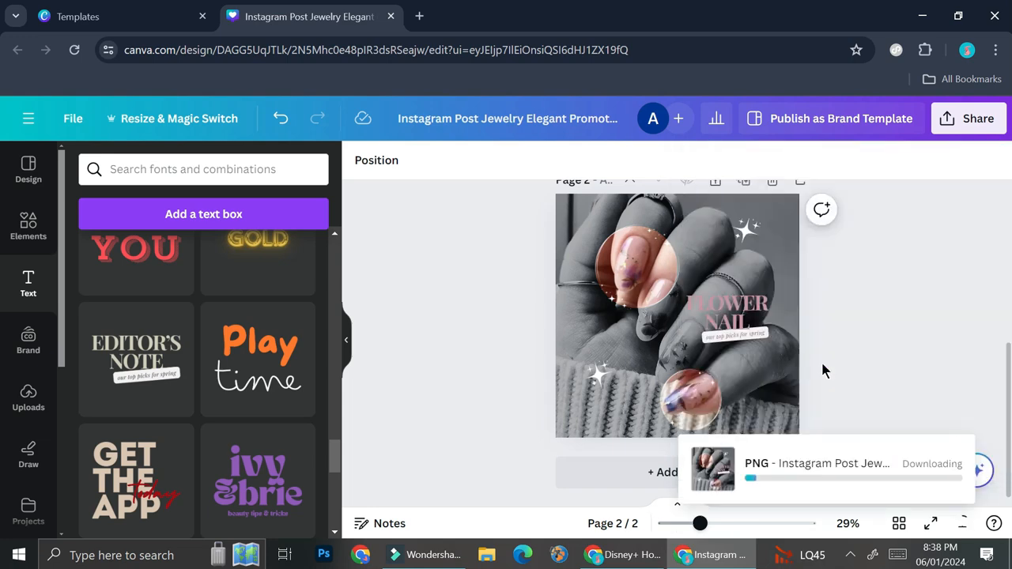